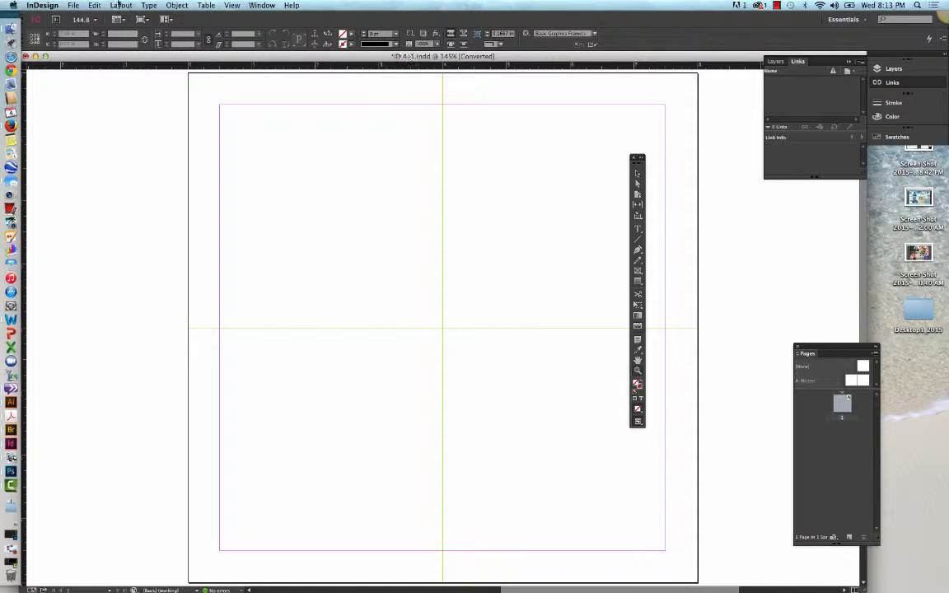
Step: Save the InDesign document as Orientation_ plus the author's name in the Winter_2015_GRD100_Intro to Indesign folder
left_click(72, 5)
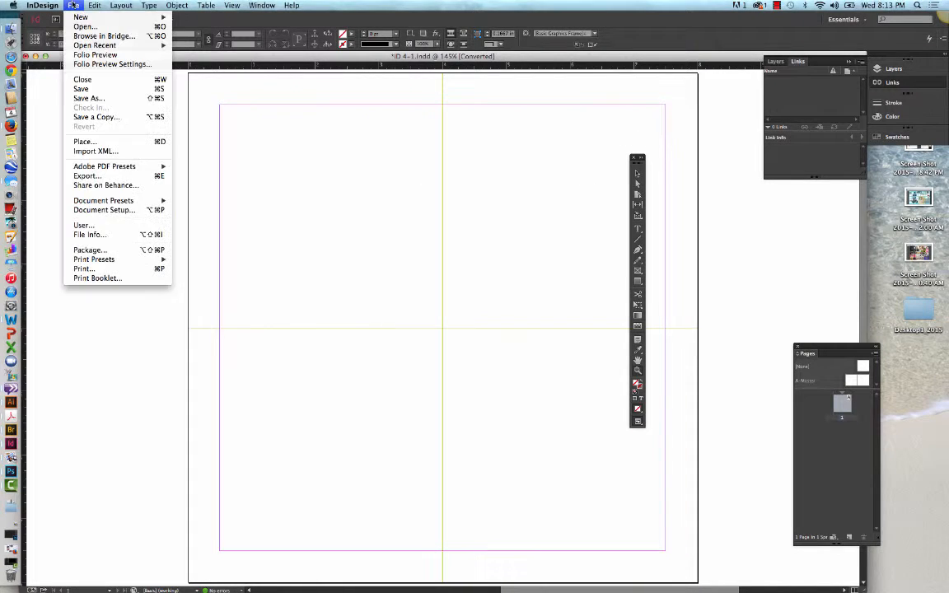
left_click(76, 91)
type("Orie")
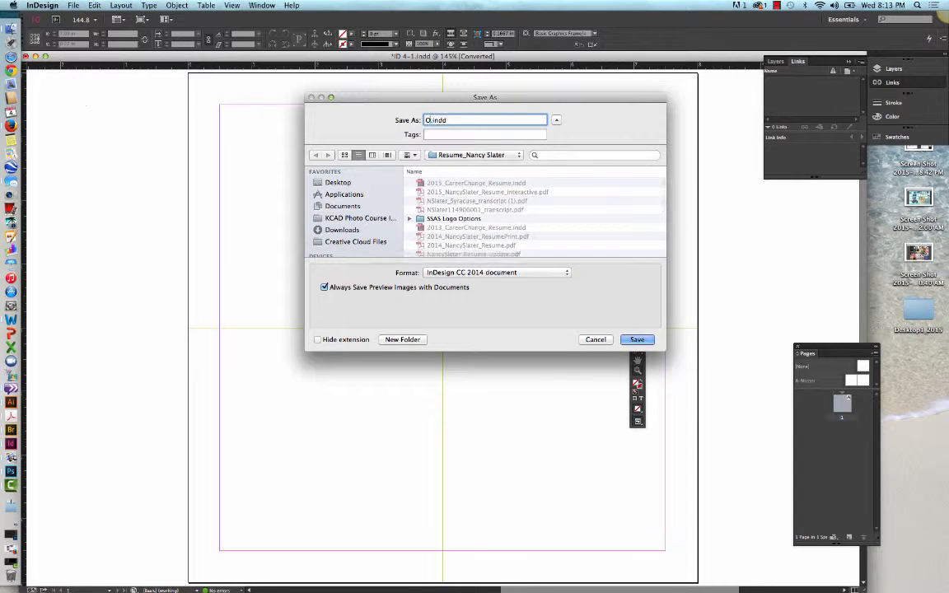
type("ntation_slate")
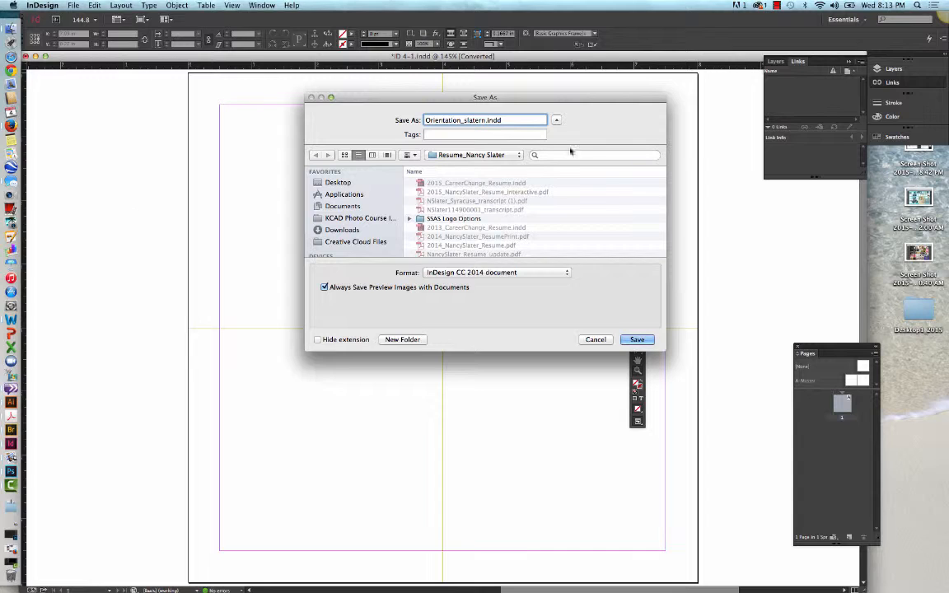
type("rn")
left_click(509, 156)
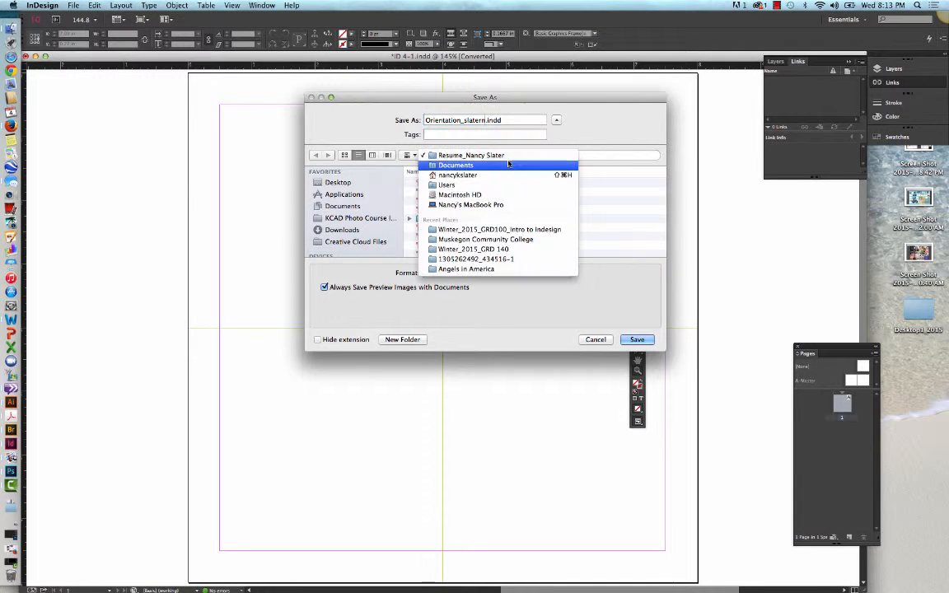
left_click(494, 229)
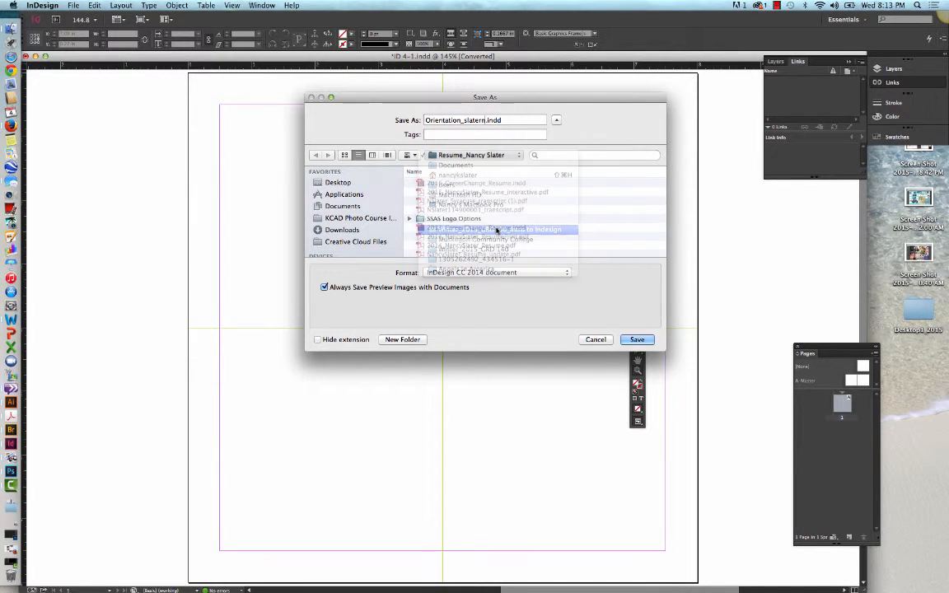
left_click(638, 339)
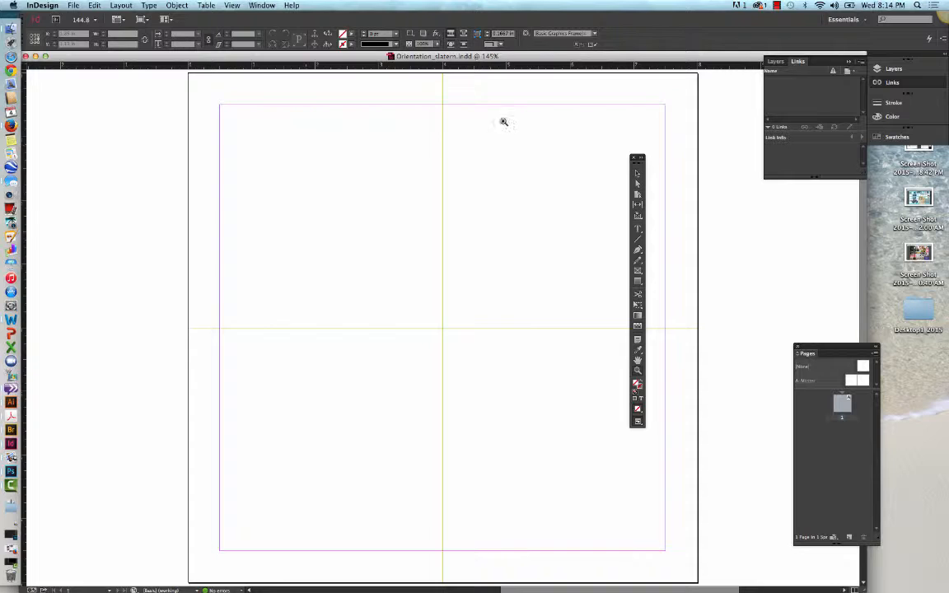
Step: Switch the workspace from Essentials to Advanced
left_click(863, 23)
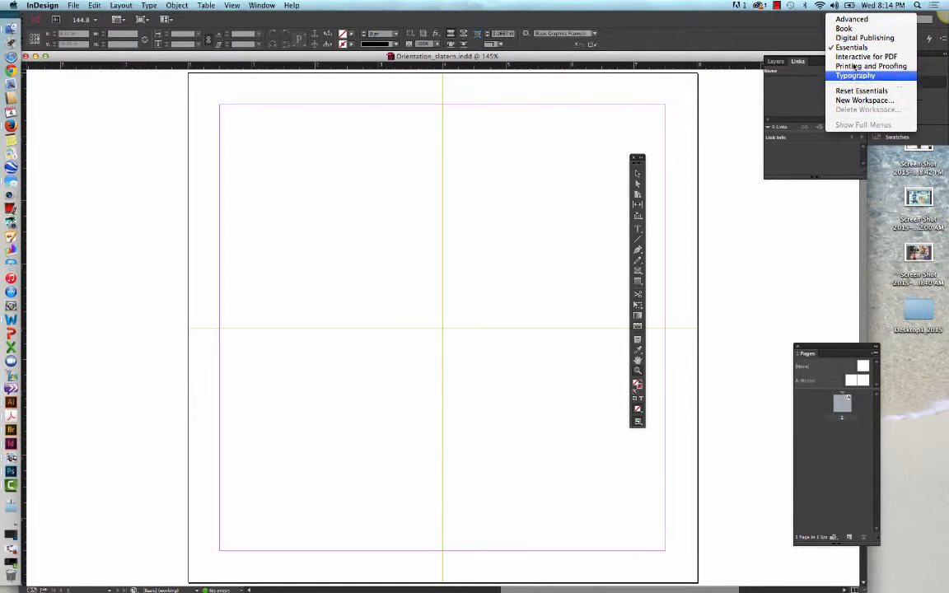
left_click(851, 19)
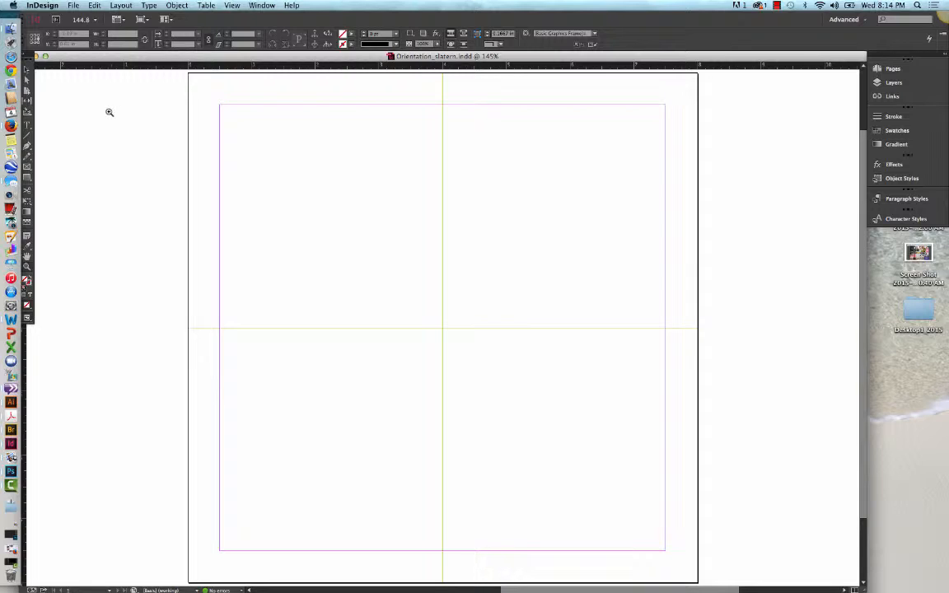
Step: Create a rectangle 2 in wide and 2 in high in the upper-left quadrant of the page
left_click(28, 177)
left_click(296, 147)
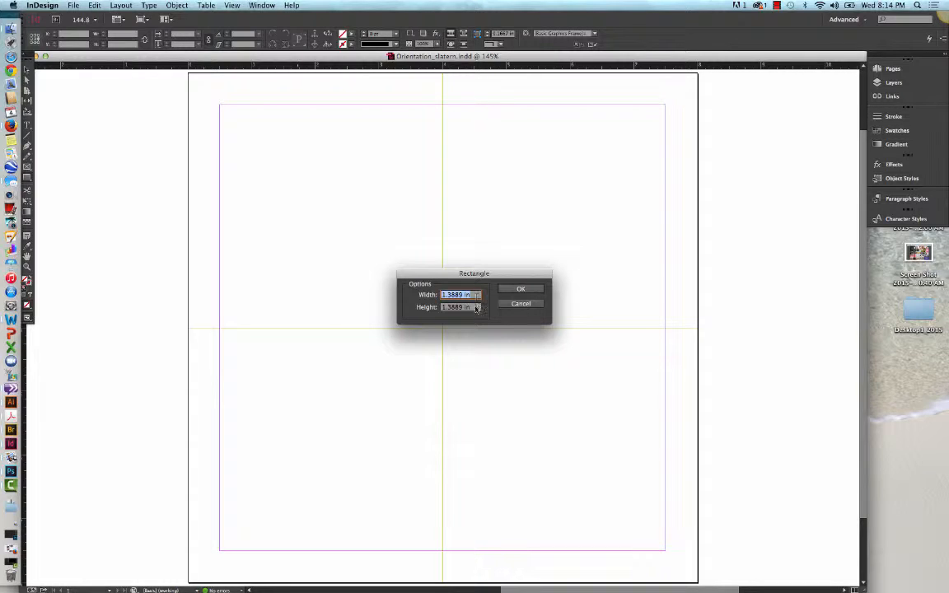
type("2")
key("Tab")
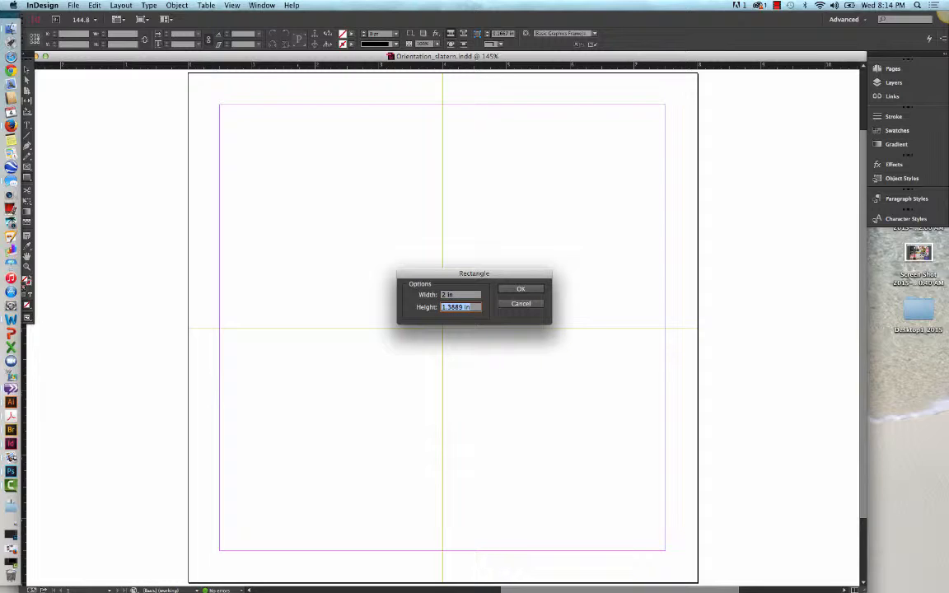
type("2")
left_click(529, 287)
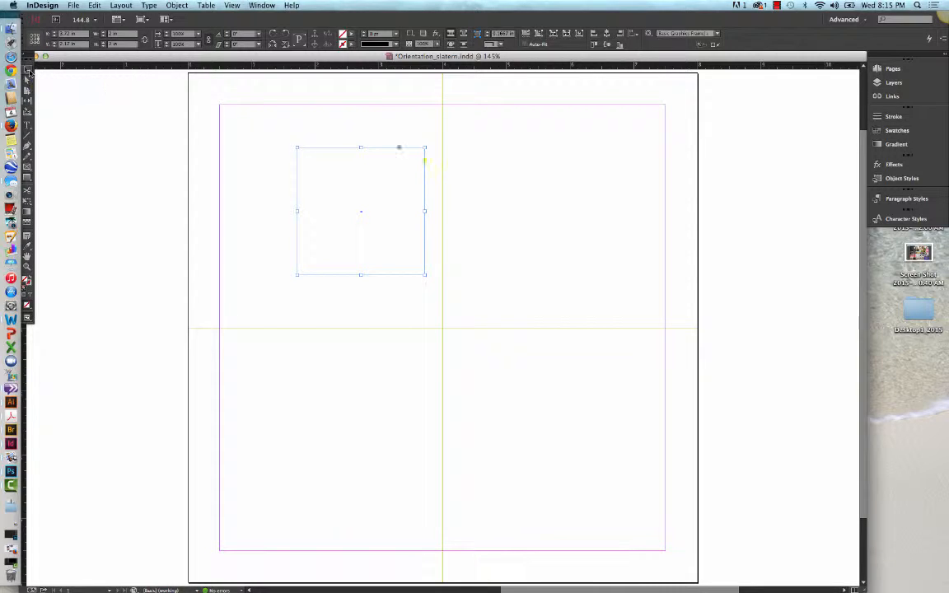
Step: Undock the toolbox beside the page, enlarge the swatch list and fill the square with the Green swatch
left_click_drag(30, 55, 138, 125)
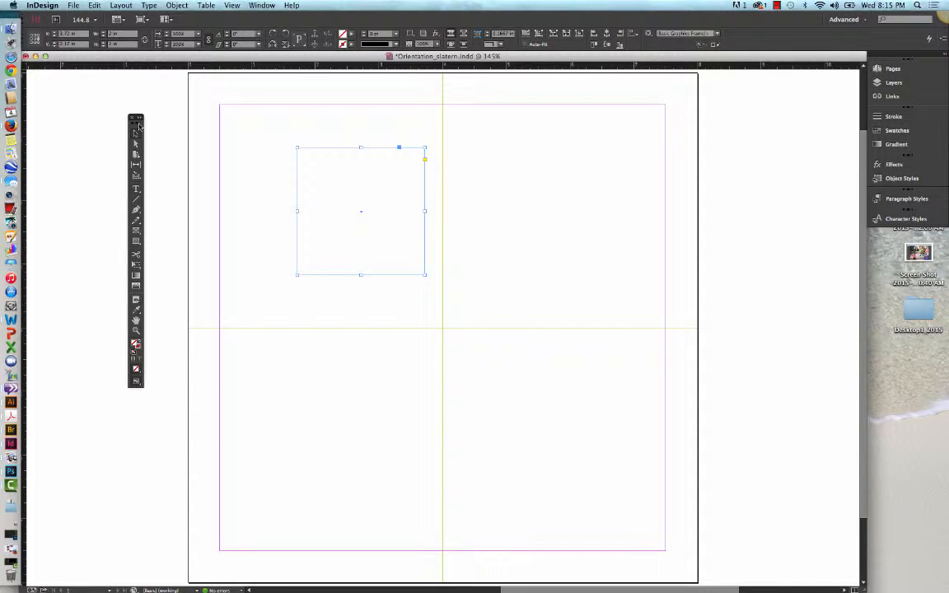
left_click(896, 132)
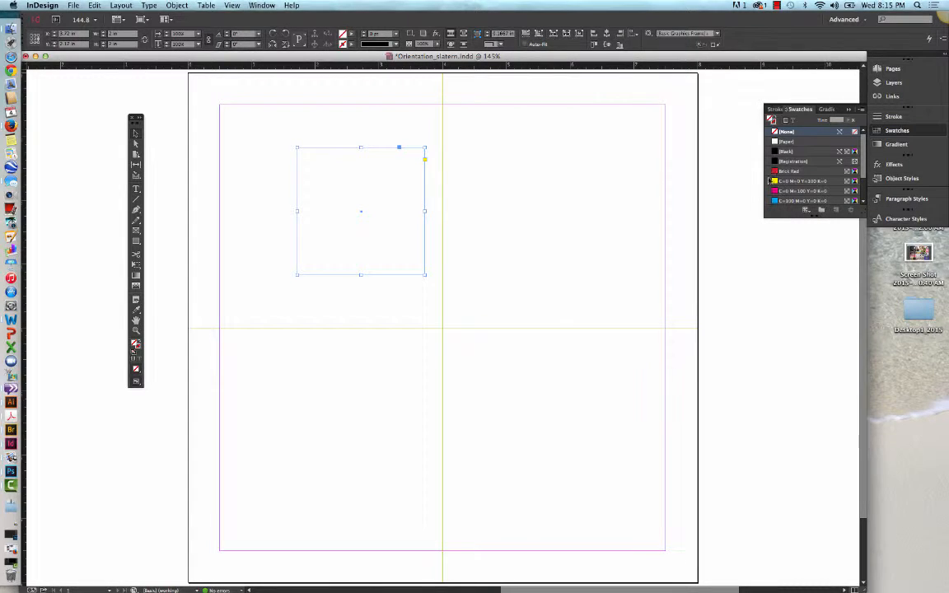
scroll(831, 191, "down", 2)
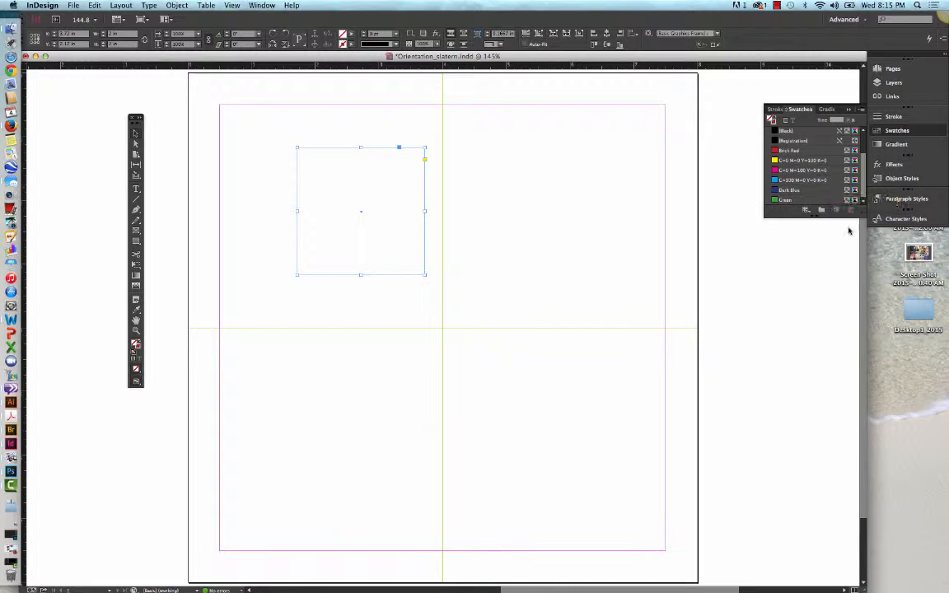
left_click_drag(862, 215, 867, 396)
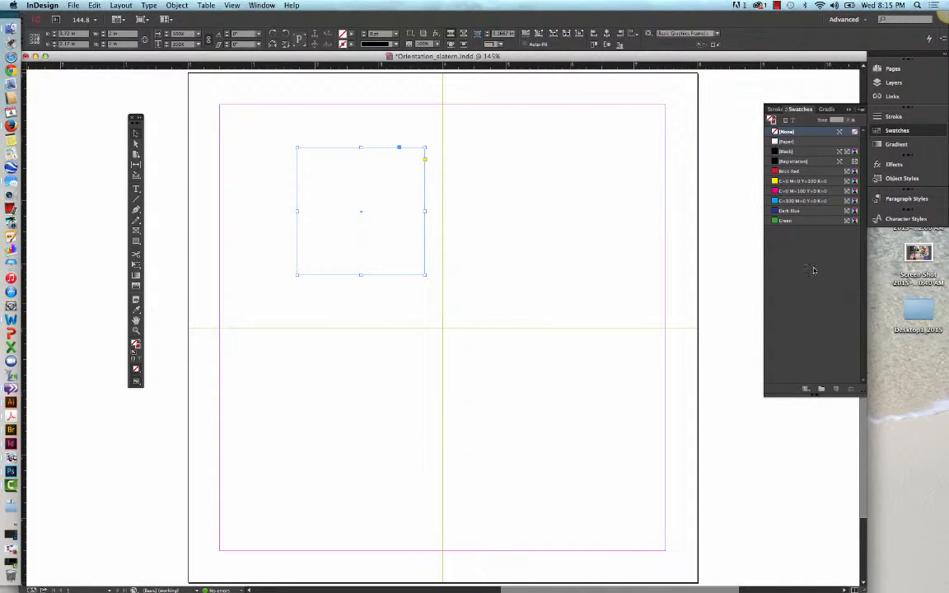
left_click(798, 222)
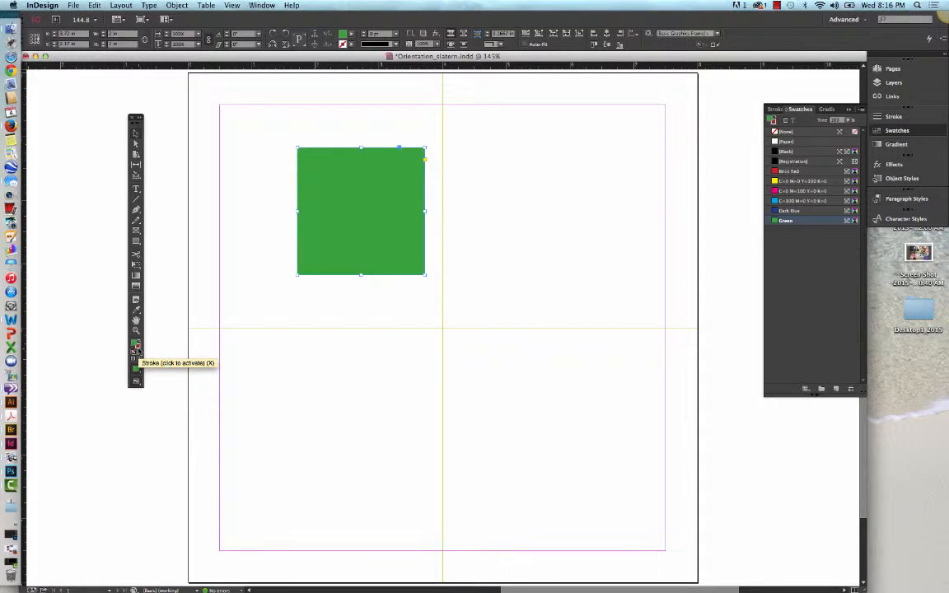
Step: Give the green square a Brick Red stroke with a weight of 6 pt
left_click(138, 352)
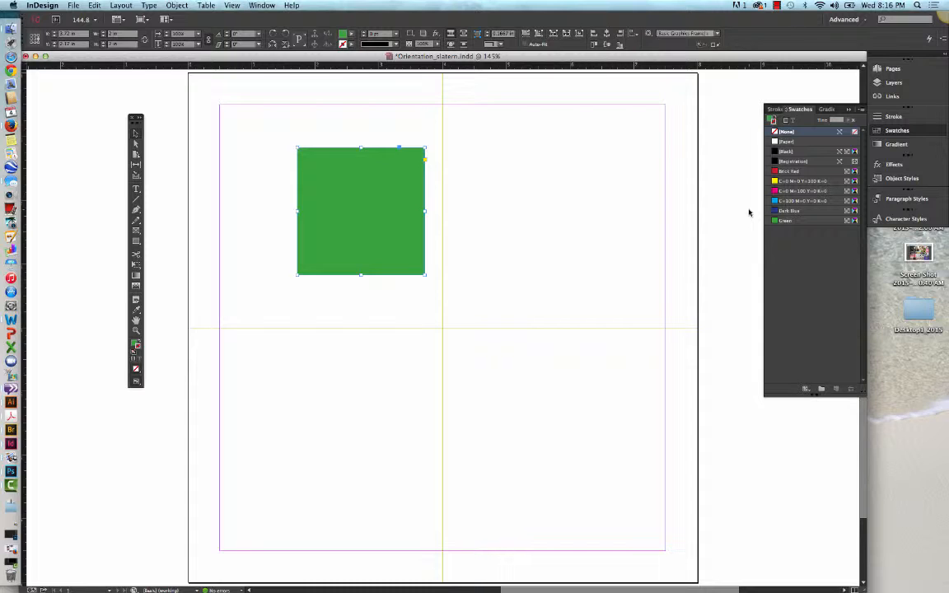
left_click(802, 171)
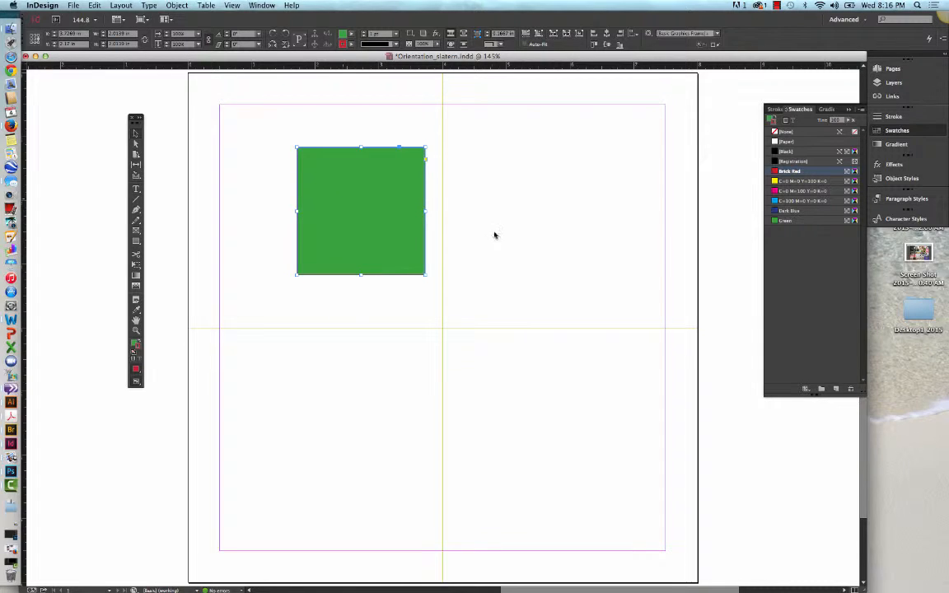
left_click(887, 119)
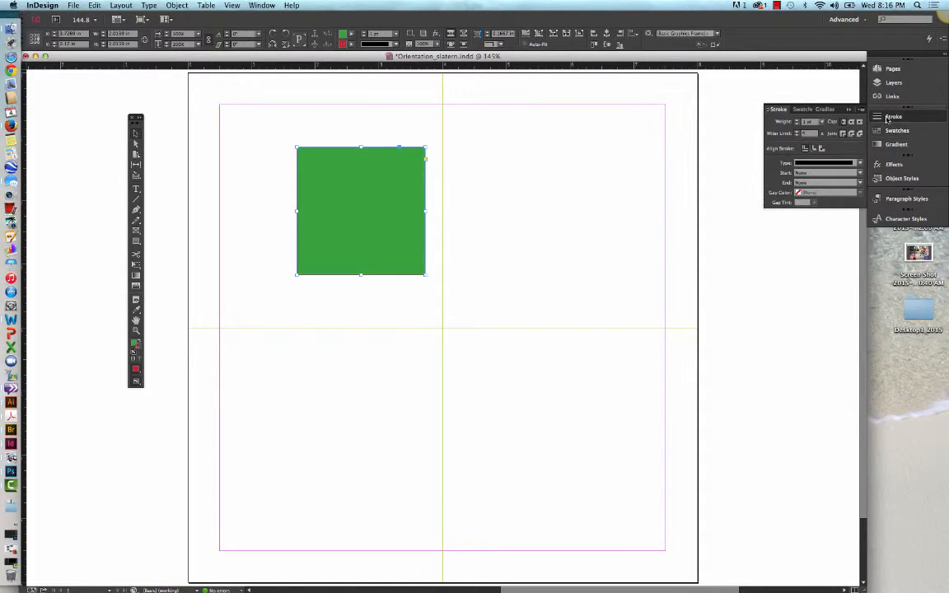
left_click(796, 121)
left_click(797, 121)
left_click(796, 122)
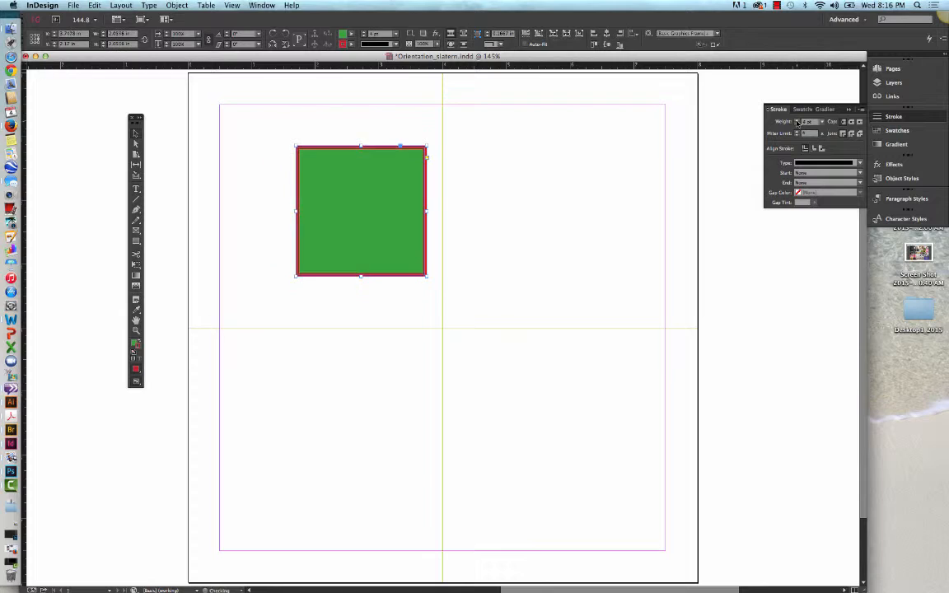
left_click(796, 121)
left_click(797, 121)
left_click(796, 121)
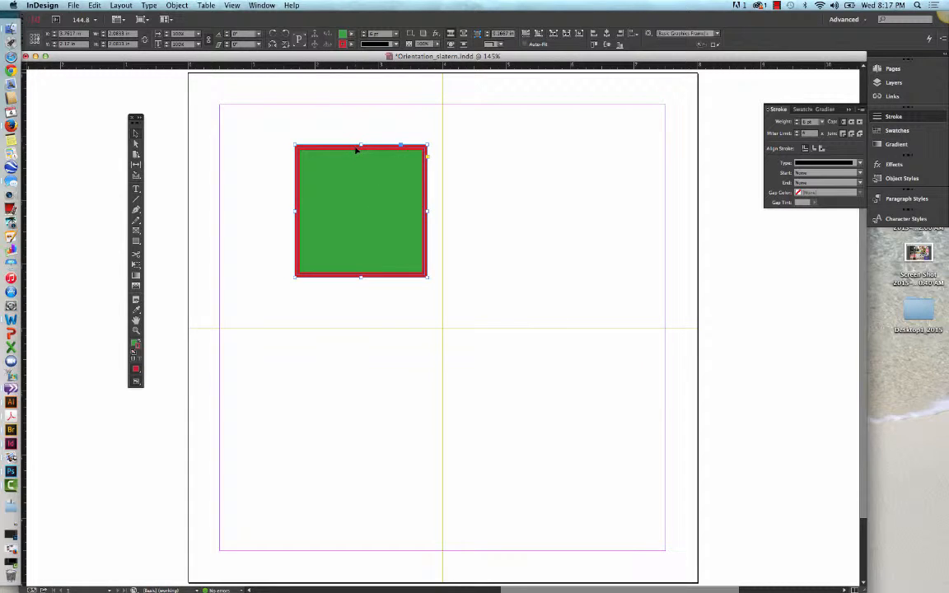
Step: Try the outside and center stroke alignments on the square and settle on aligning its stroke to the inside
left_click(820, 151)
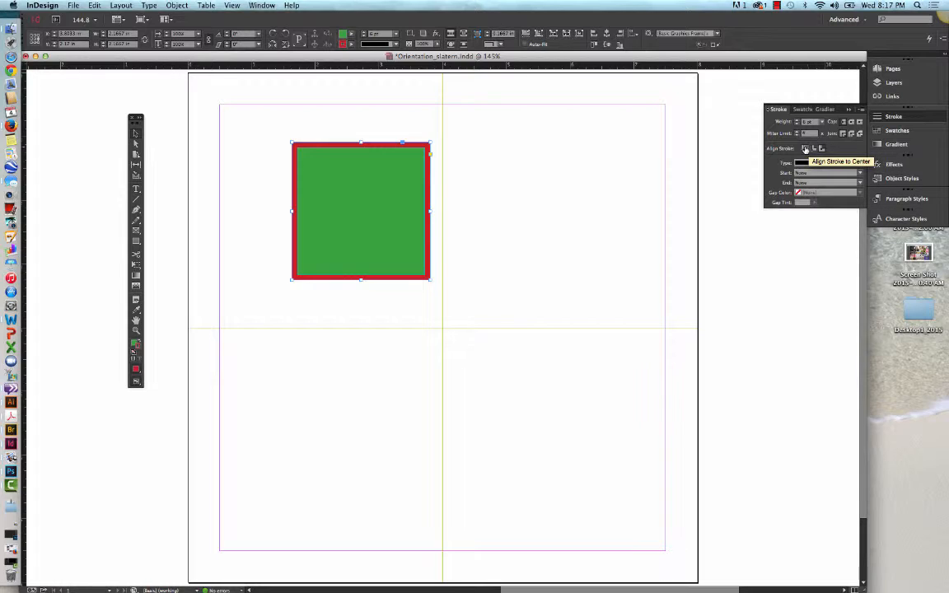
left_click(805, 148)
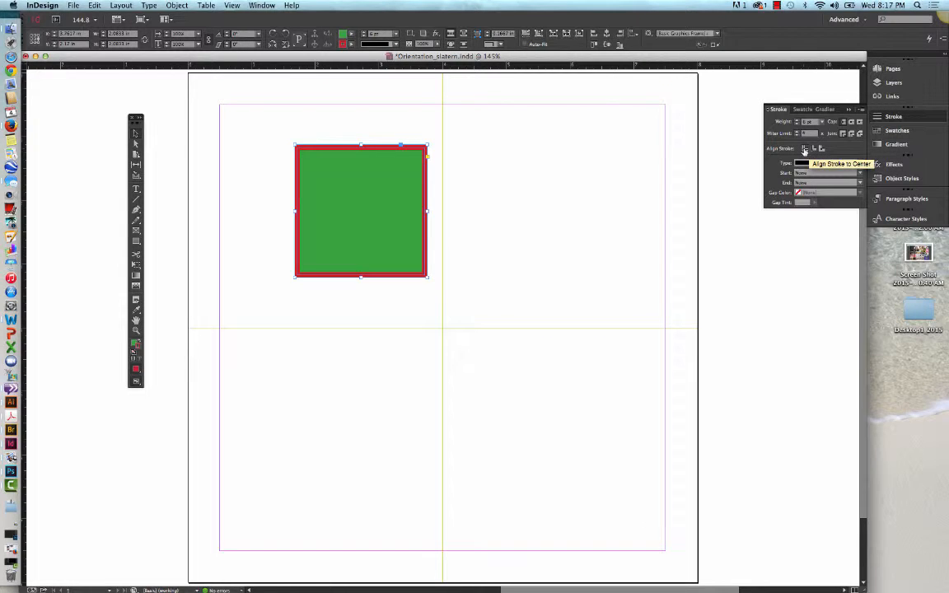
left_click(814, 148)
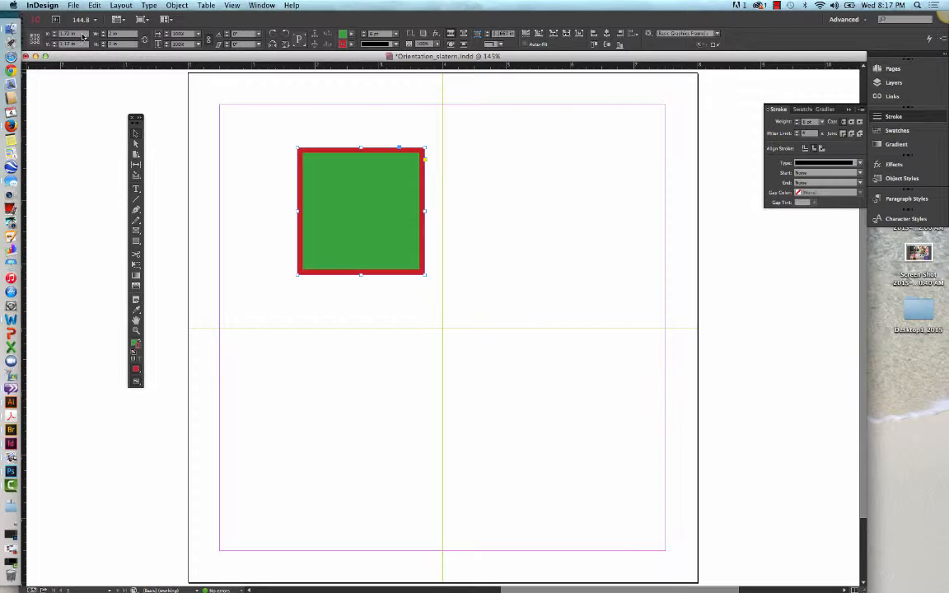
Step: Place the square in the page's upper-left corner with X and Y both at 0 in, and save the document
left_click(52, 34)
type("0")
key("Tab")
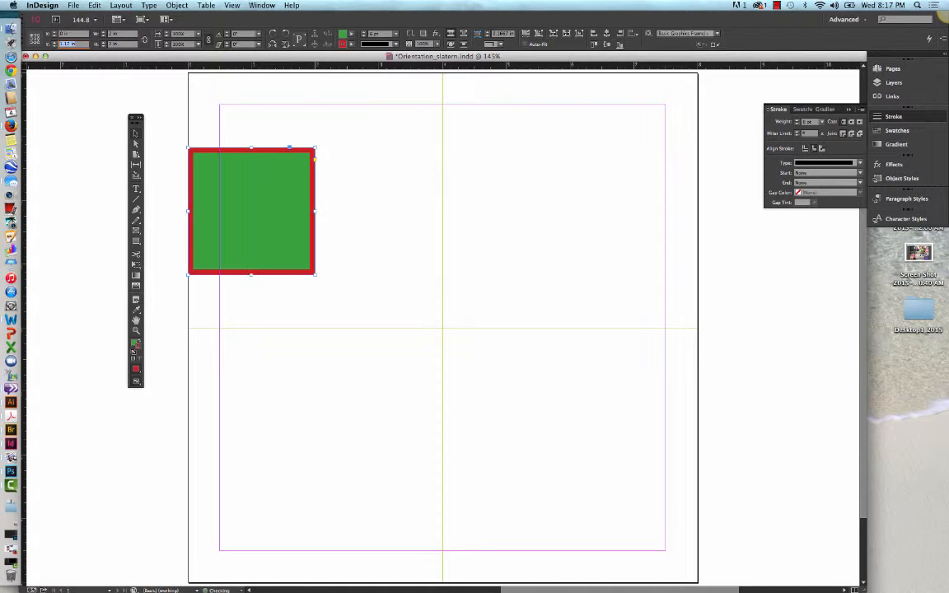
type("0")
key("Tab")
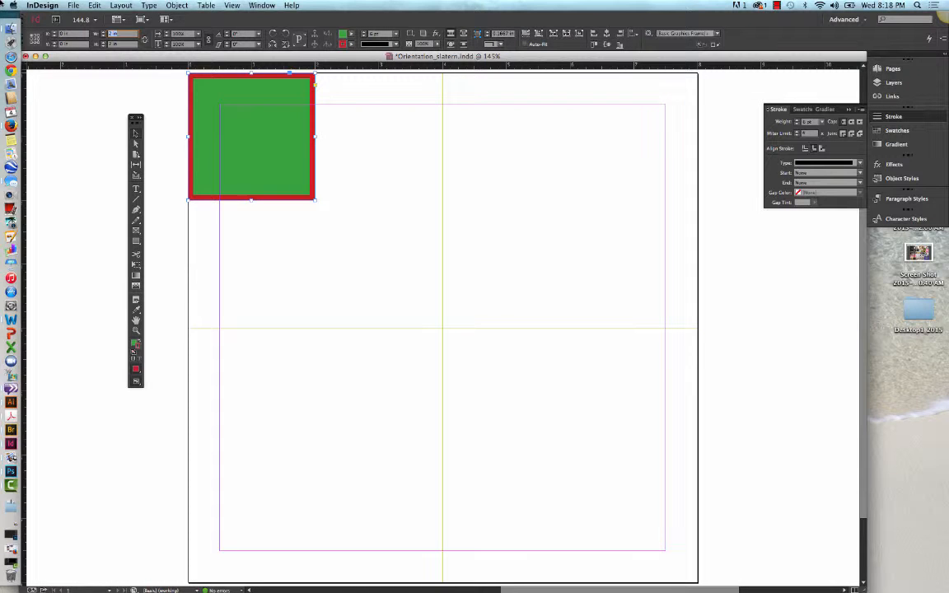
left_click(73, 5)
left_click(83, 90)
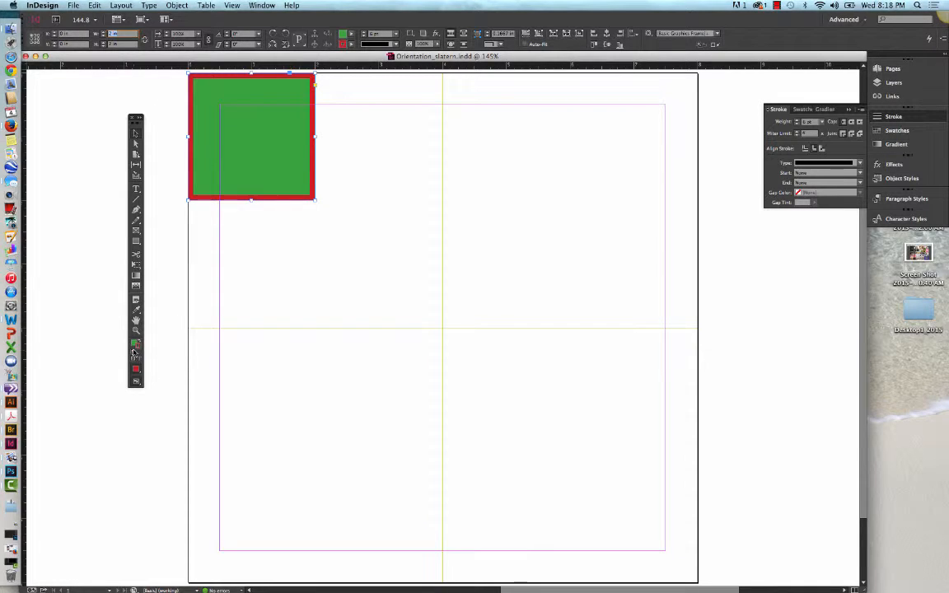
Step: Apply the default fill and stroke to the square and undo that change
left_click(133, 354)
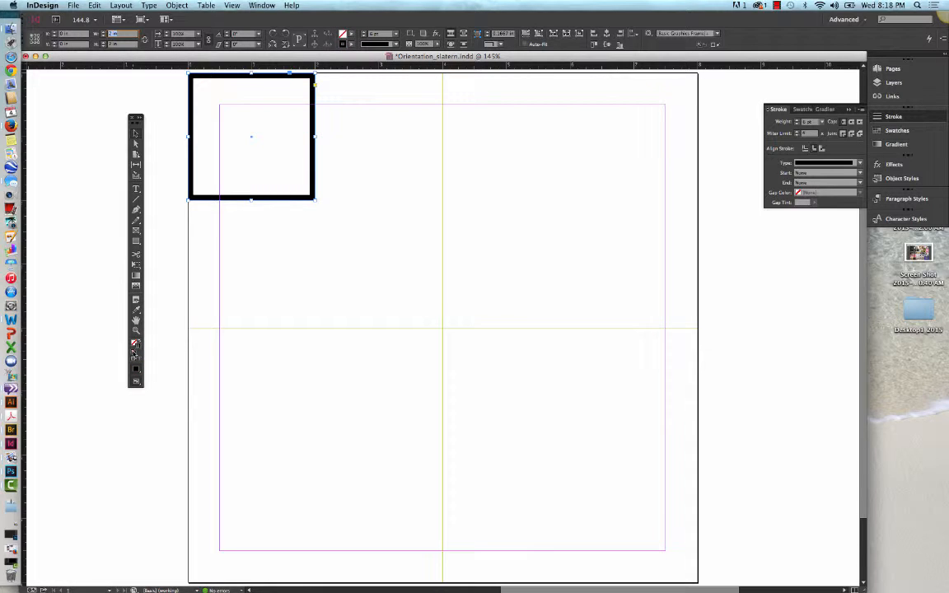
key("super+z")
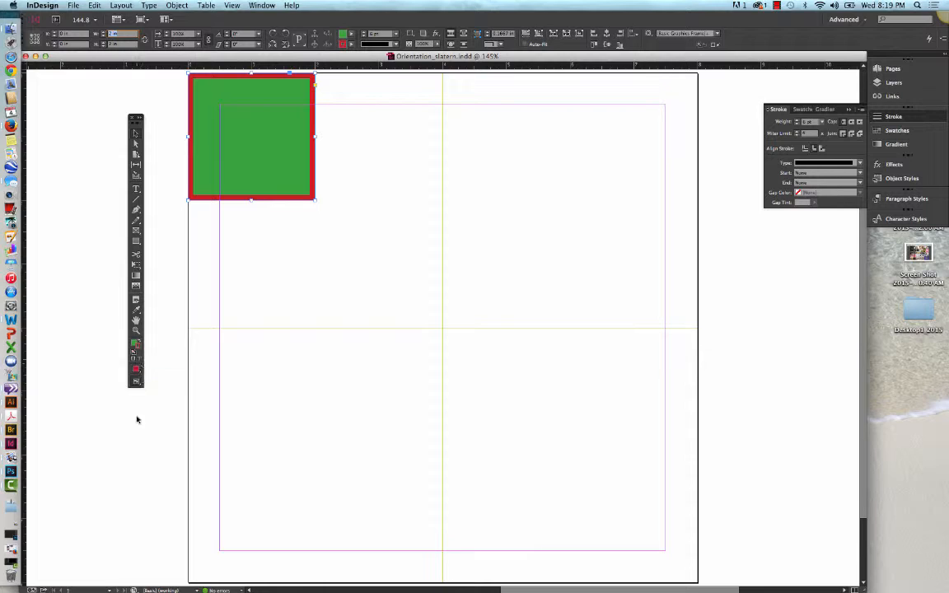
Step: Change the floating toolbox to its two-column layout and set the square's stroke to None
left_click(132, 117)
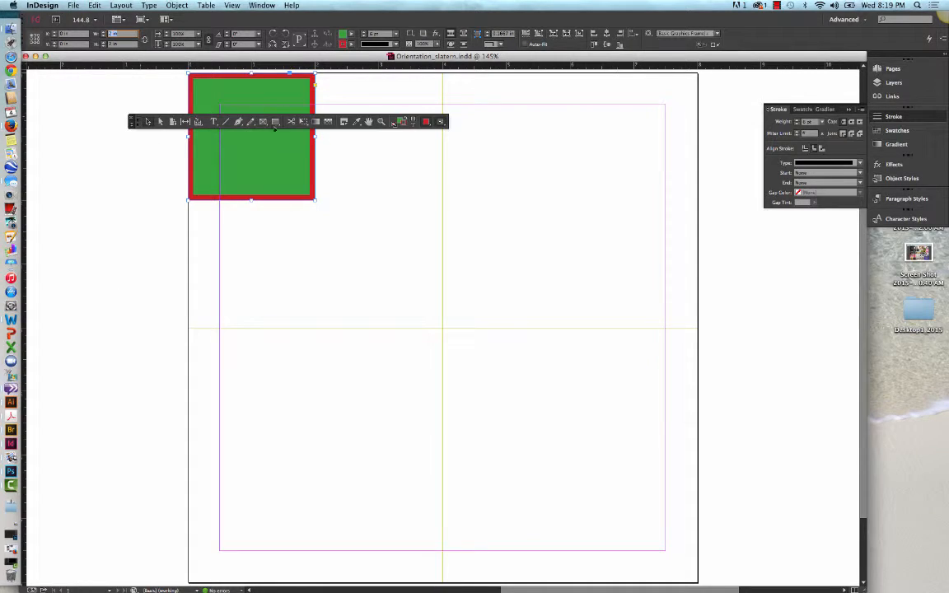
left_click(131, 121)
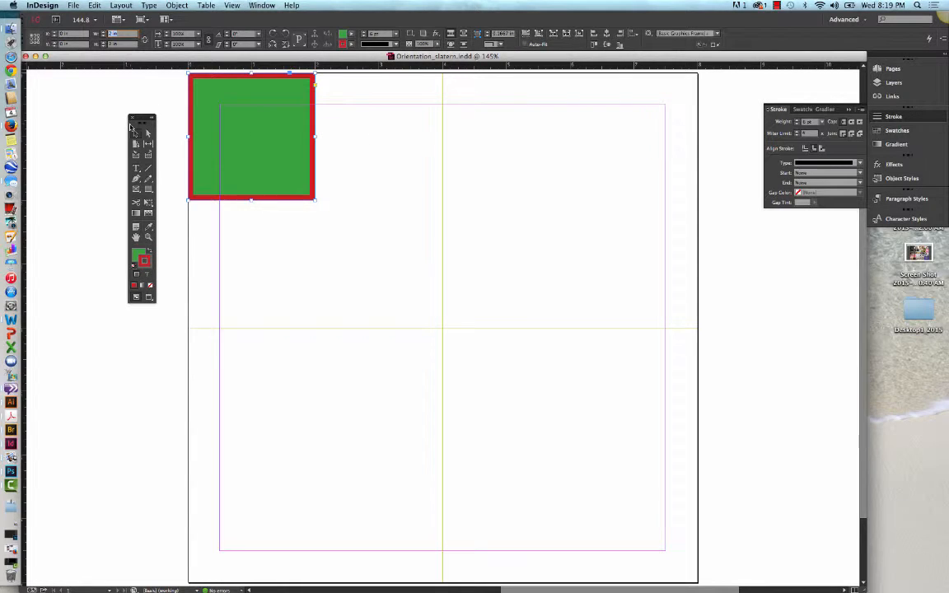
left_click(150, 286)
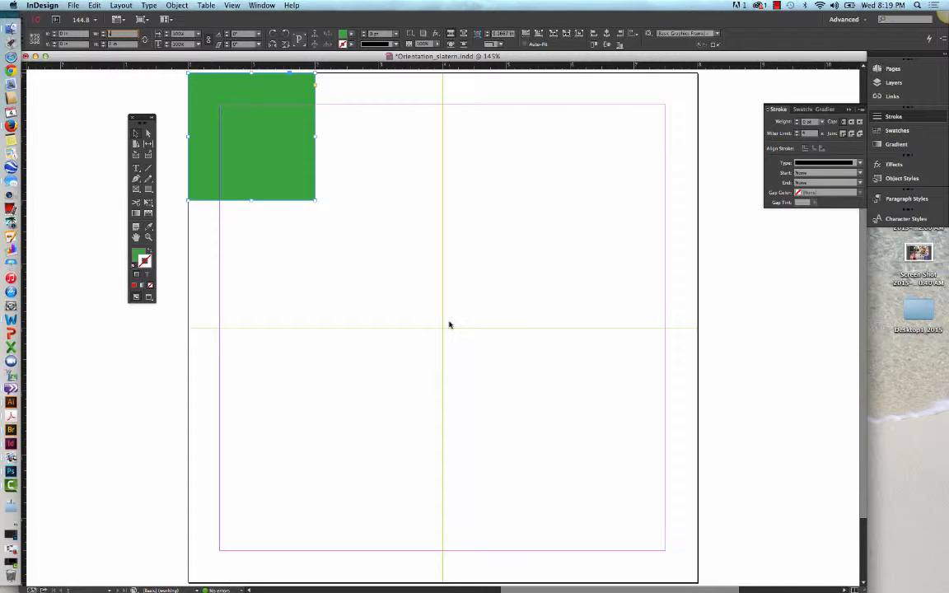
scroll(354, 224, "up", 1)
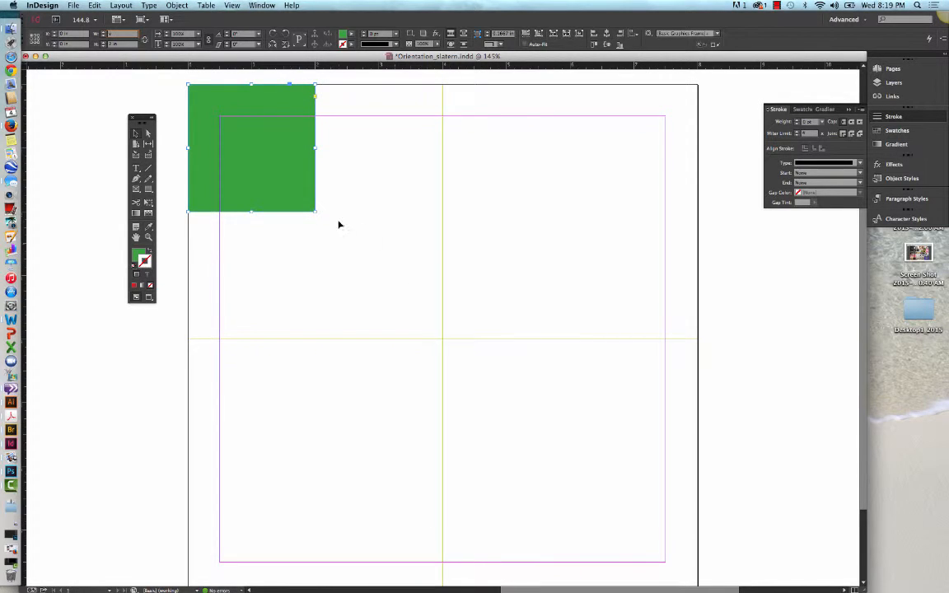
left_click(265, 193)
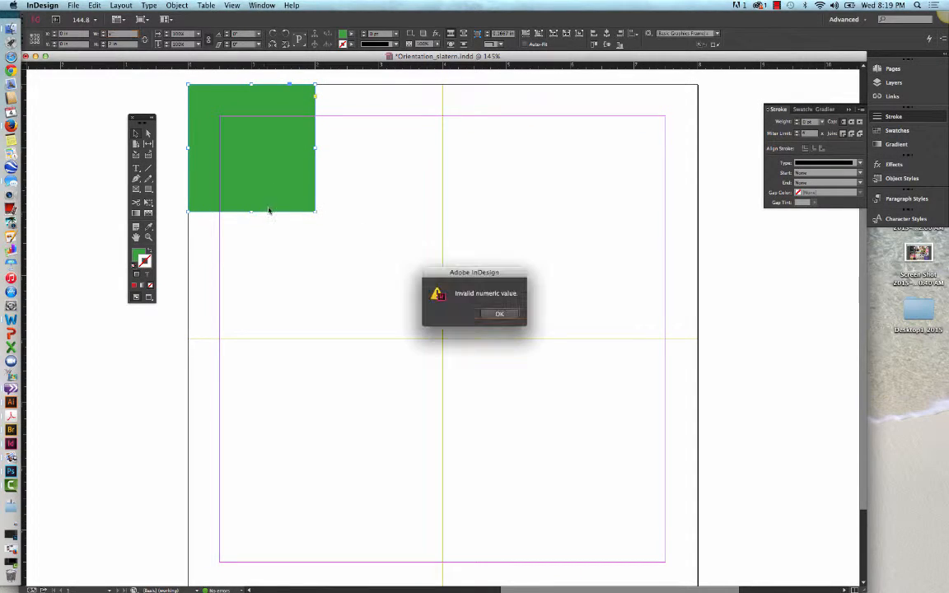
left_click(500, 314)
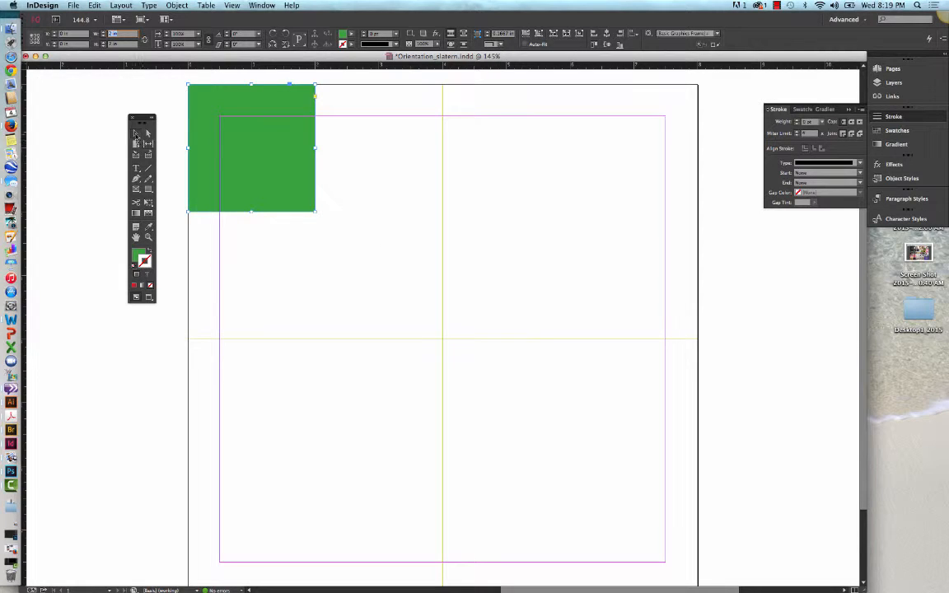
Step: Start a Step and Repeat of the green square with the vertical and horizontal offsets both set to 0 in
mouse_move(282, 140)
left_mouse_down()
mouse_move(303, 184)
mouse_move(284, 140)
left_mouse_up()
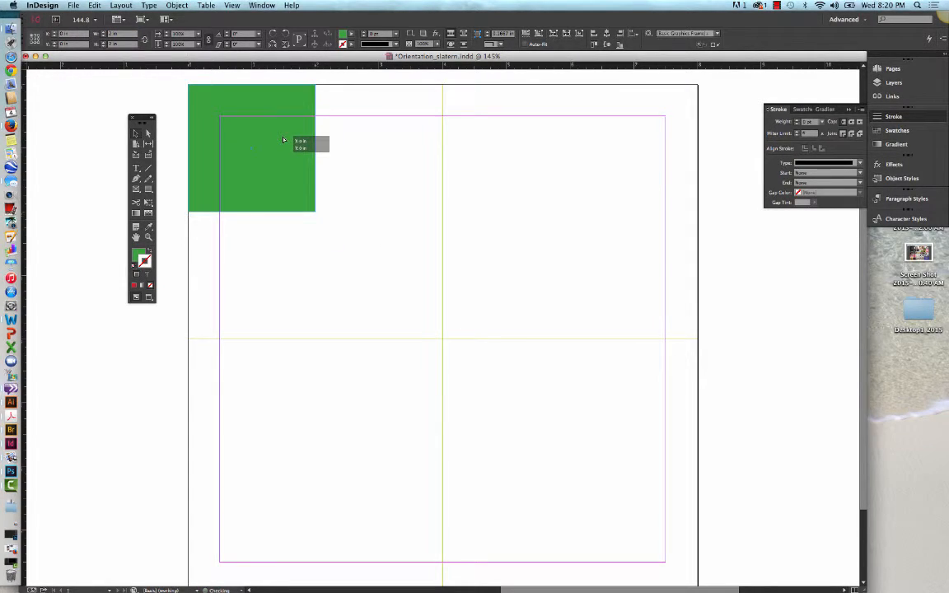
left_click(392, 213)
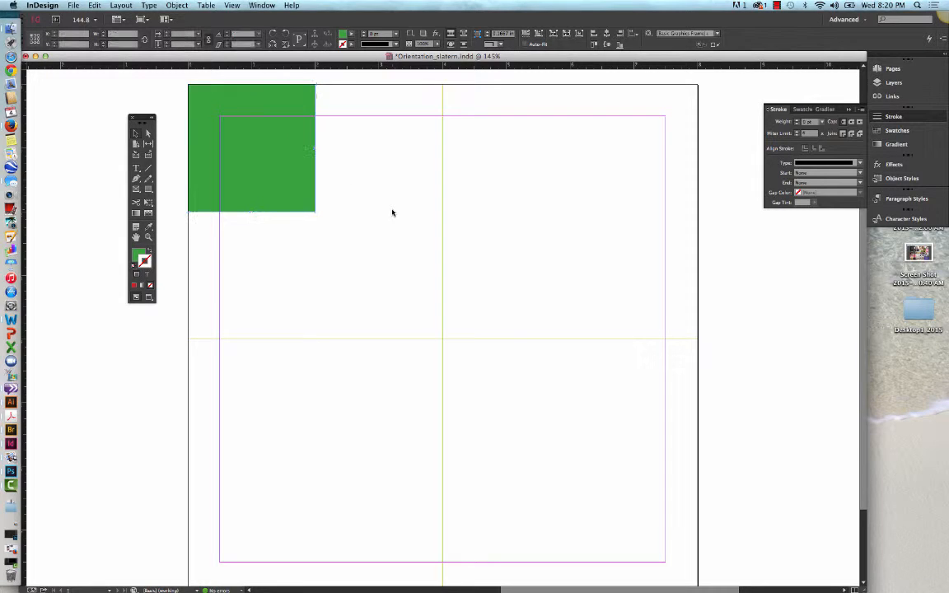
left_click(291, 183)
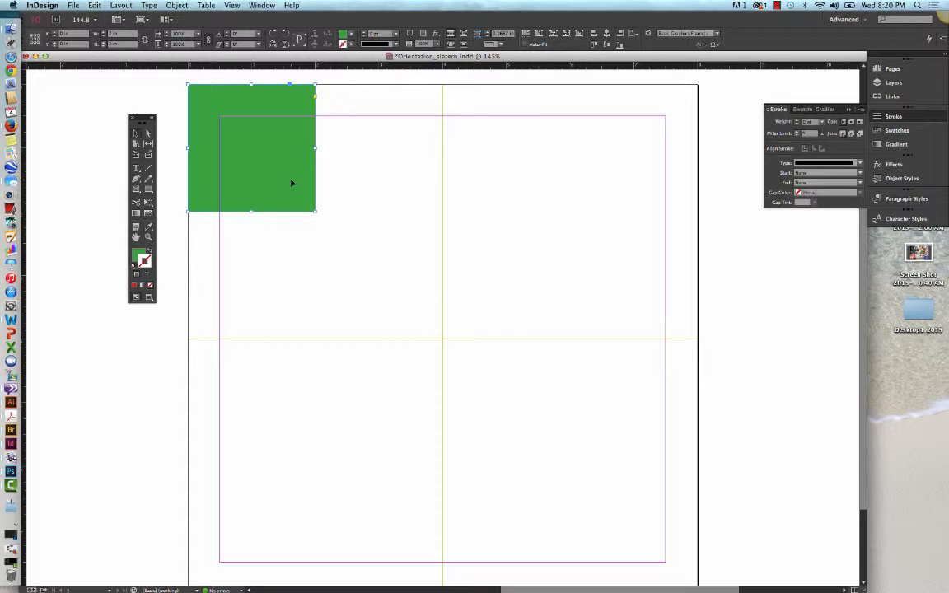
left_click(96, 6)
mouse_move(121, 198)
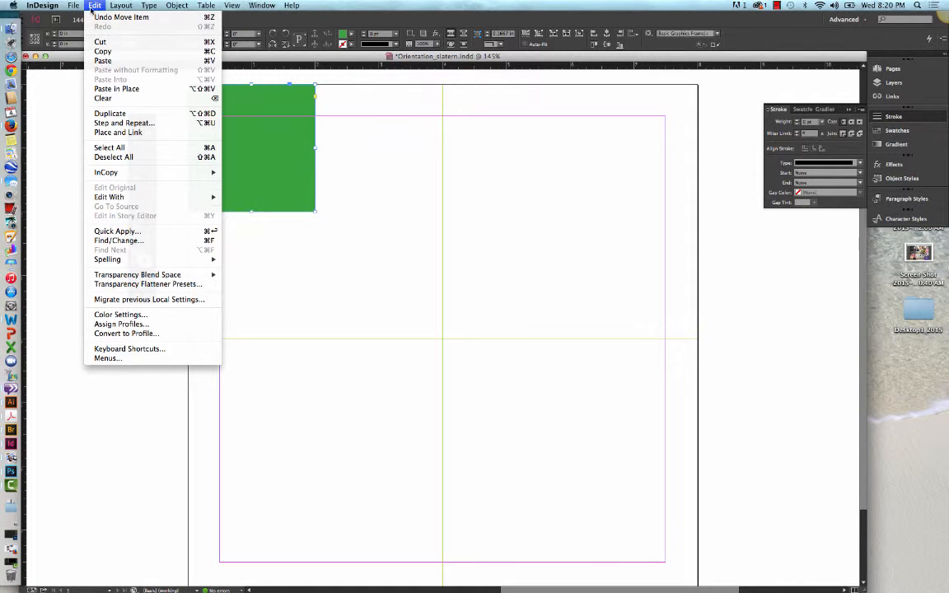
left_click(120, 123)
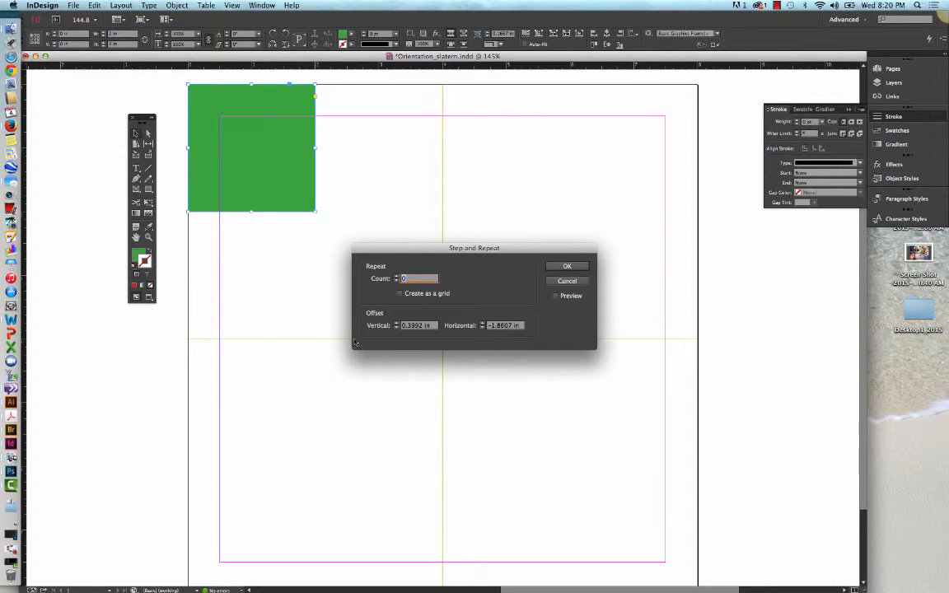
left_click(398, 325)
type("0")
key("Tab")
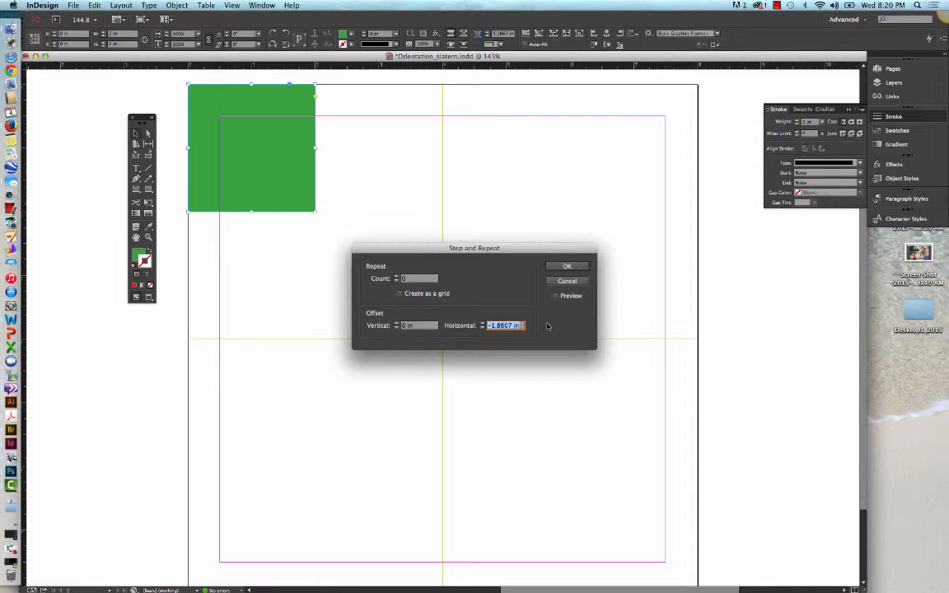
type("0")
key("Tab")
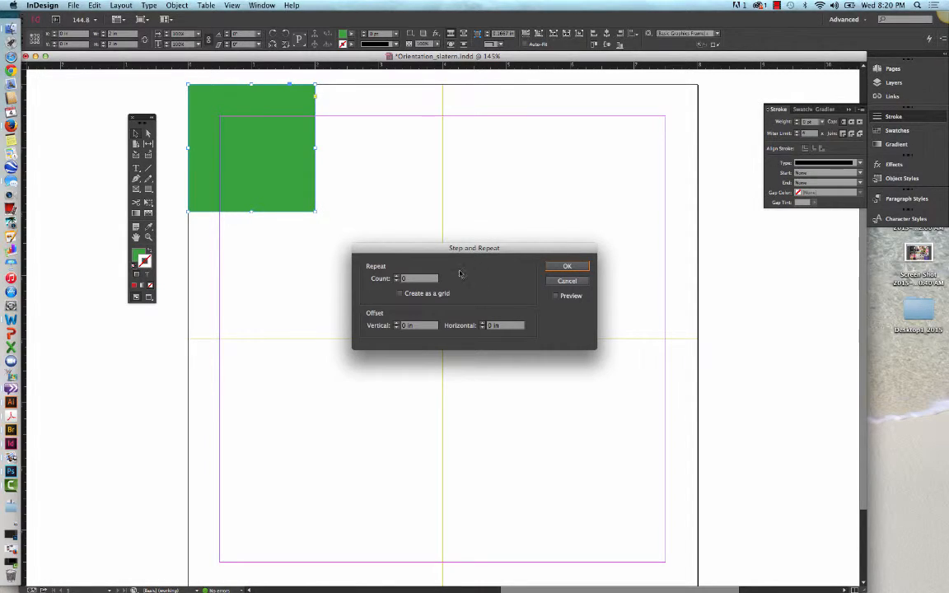
Step: Set the repeat count to 3 and the vertical offset to 2 in, and briefly preview the copies
left_click_drag(442, 253, 438, 146)
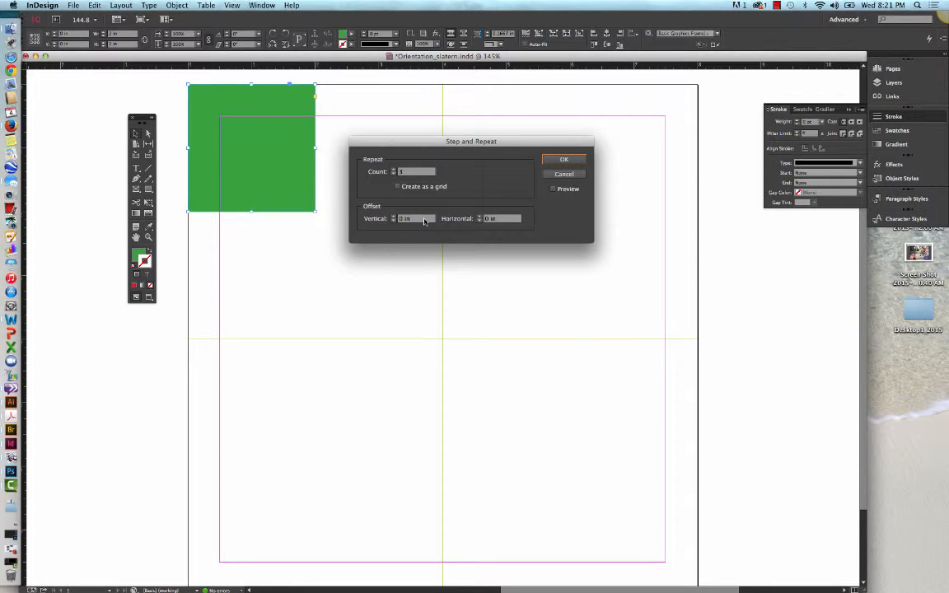
left_click_drag(425, 220, 398, 222)
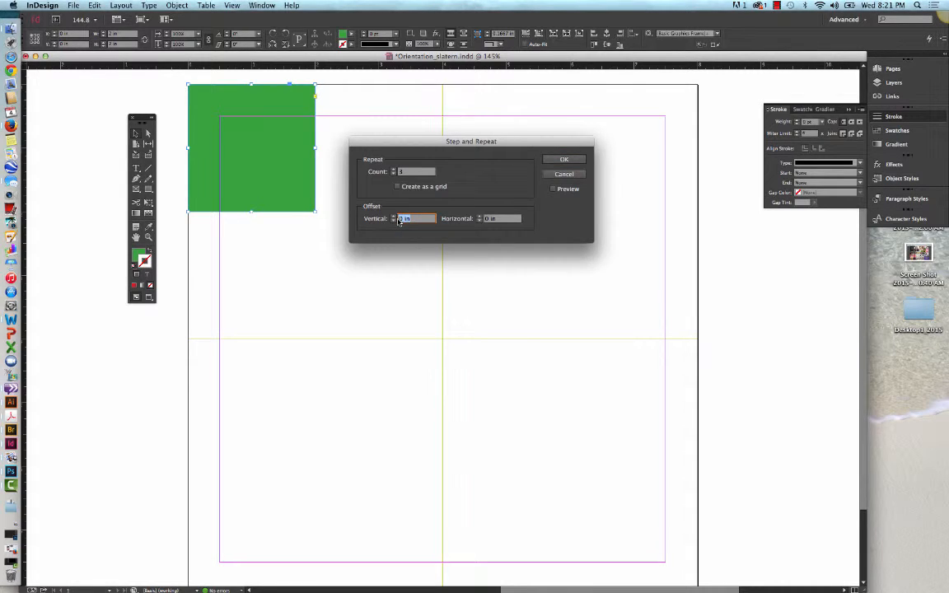
type("2")
left_click(553, 189)
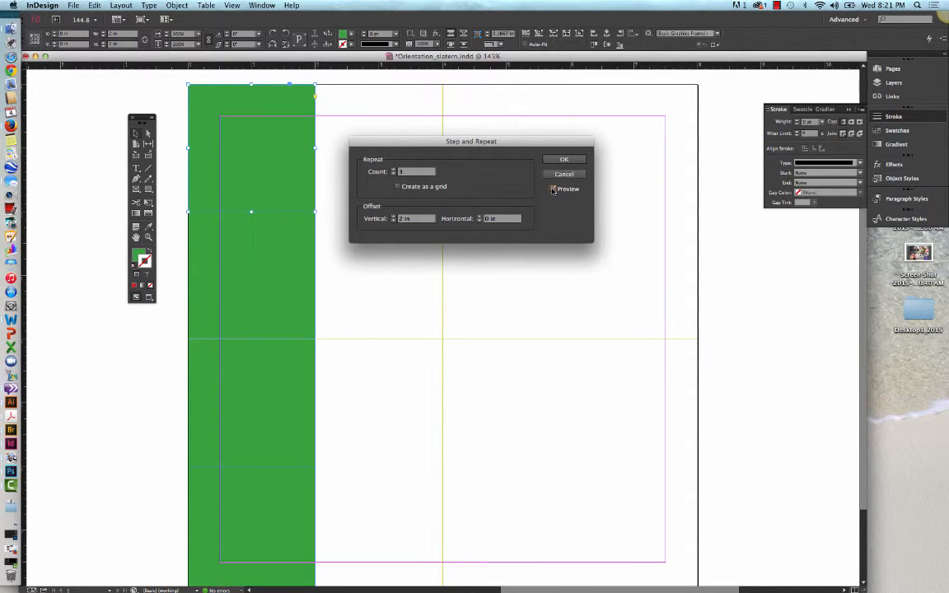
left_click(553, 189)
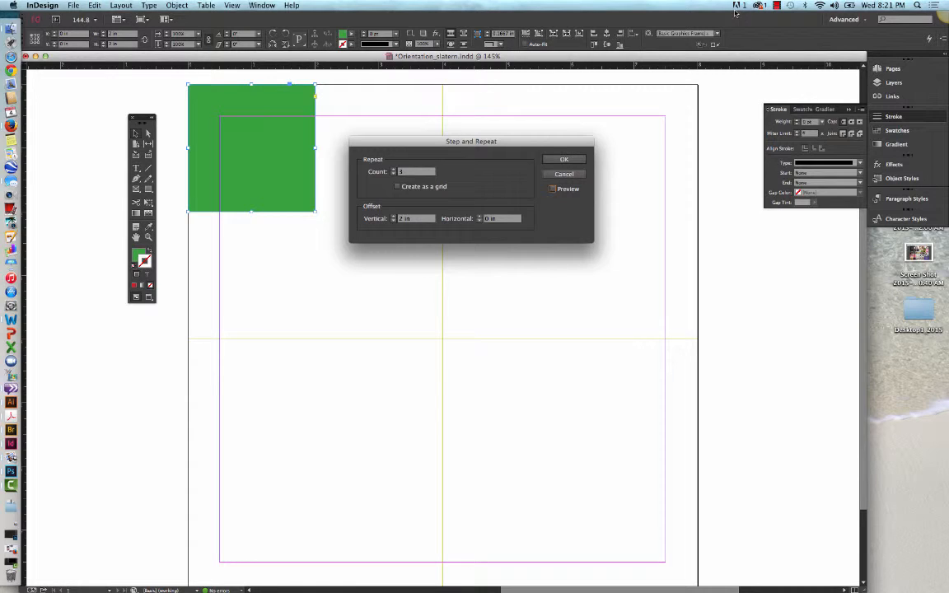
left_click(775, 5)
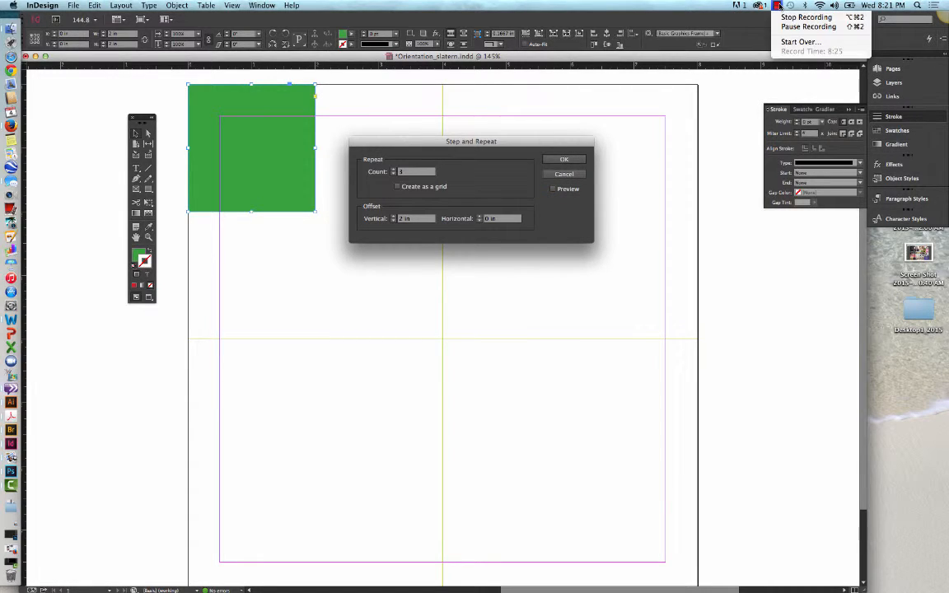
left_click(796, 27)
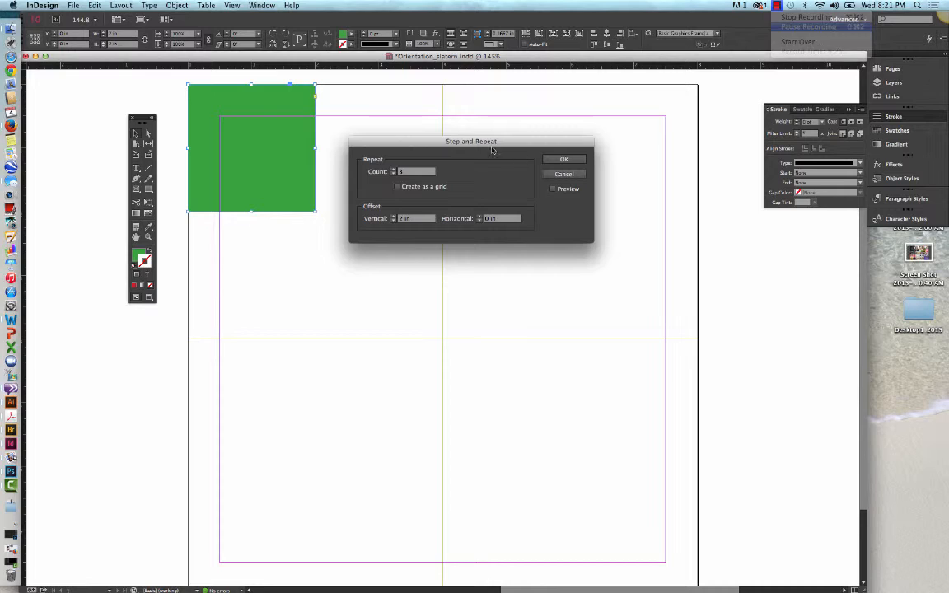
Step: Set the horizontal offset to 2 in, turn on the preview, and create the three diagonal copies of the square
left_click_drag(507, 147, 606, 91)
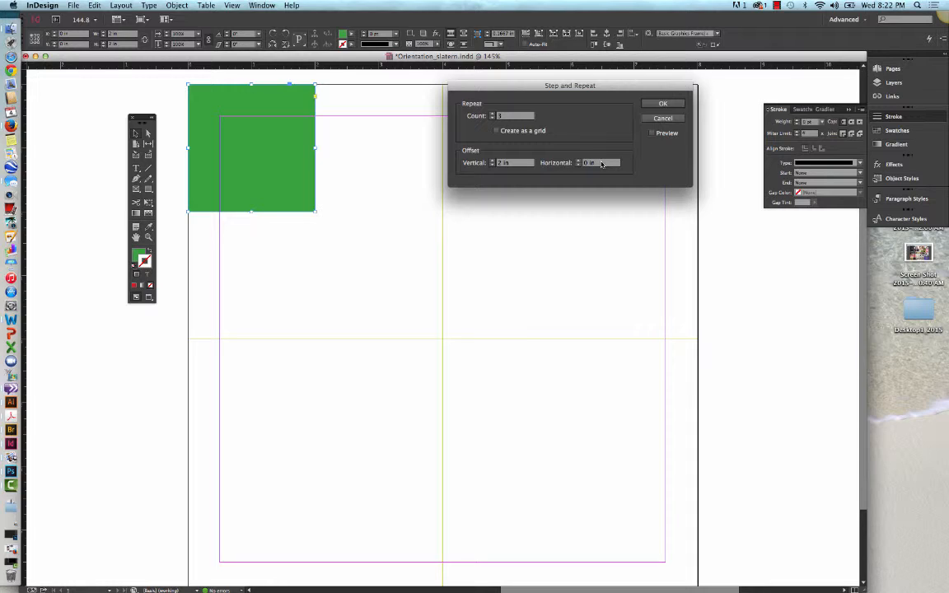
left_click_drag(601, 163, 581, 162)
type("2")
left_click(651, 133)
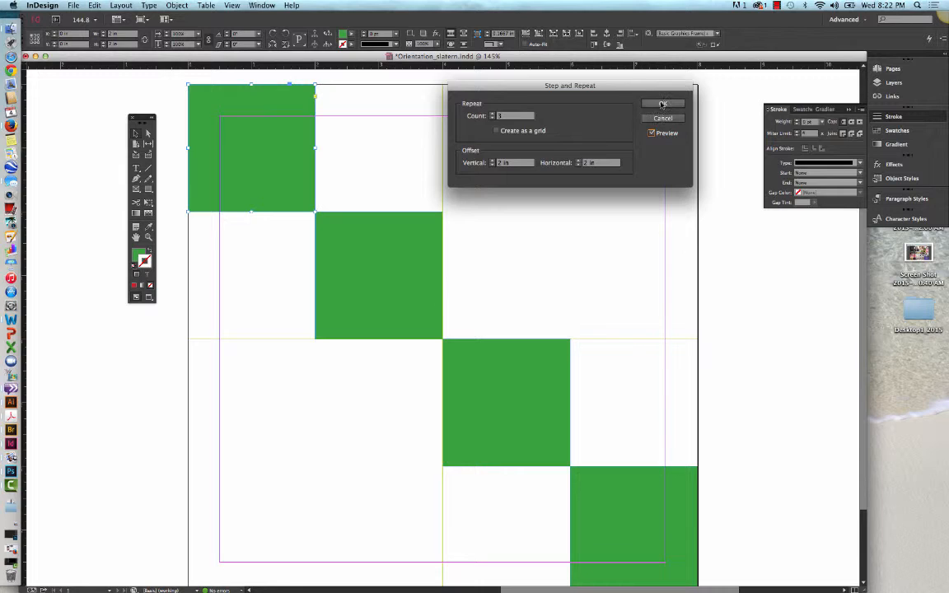
left_click(661, 104)
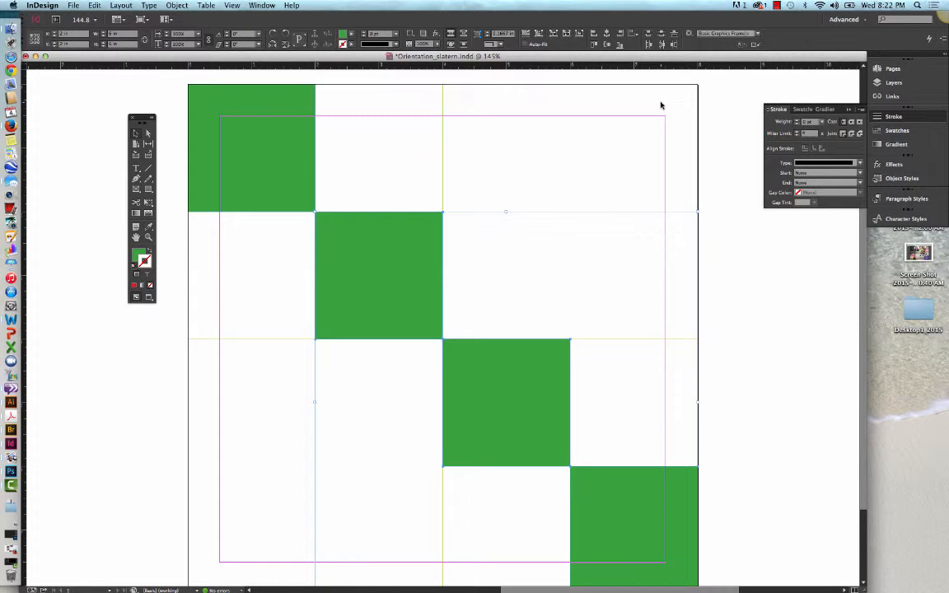
Step: Select the two upper squares of the diagonal and start a Step and Repeat with a count of 1
scroll(640, 258, "down", 1)
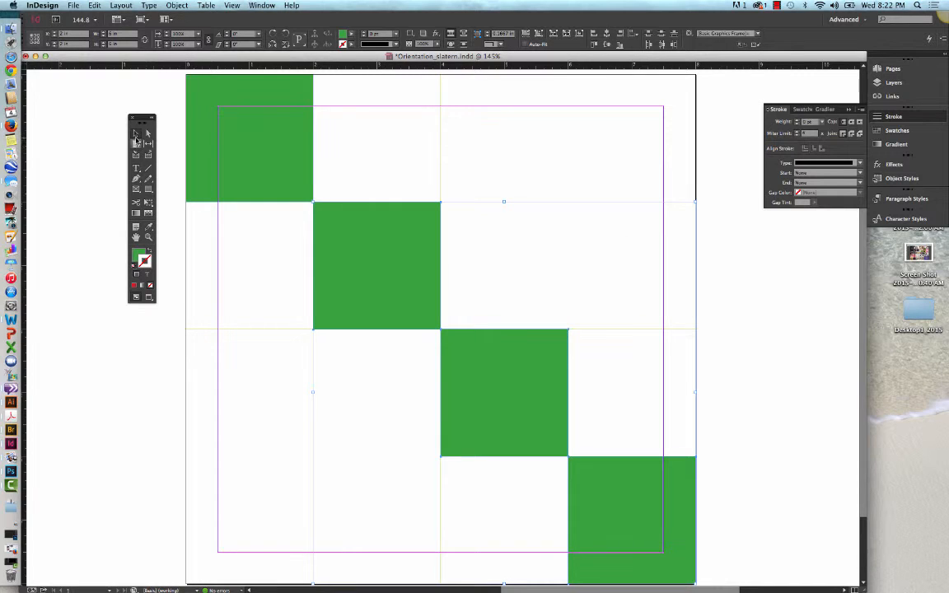
left_click(103, 387)
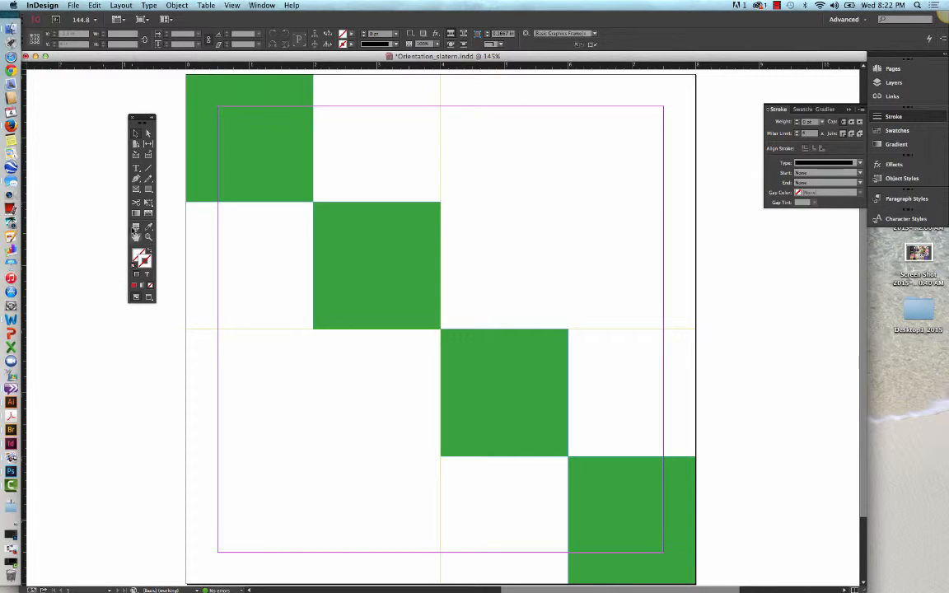
left_click_drag(171, 112, 373, 262)
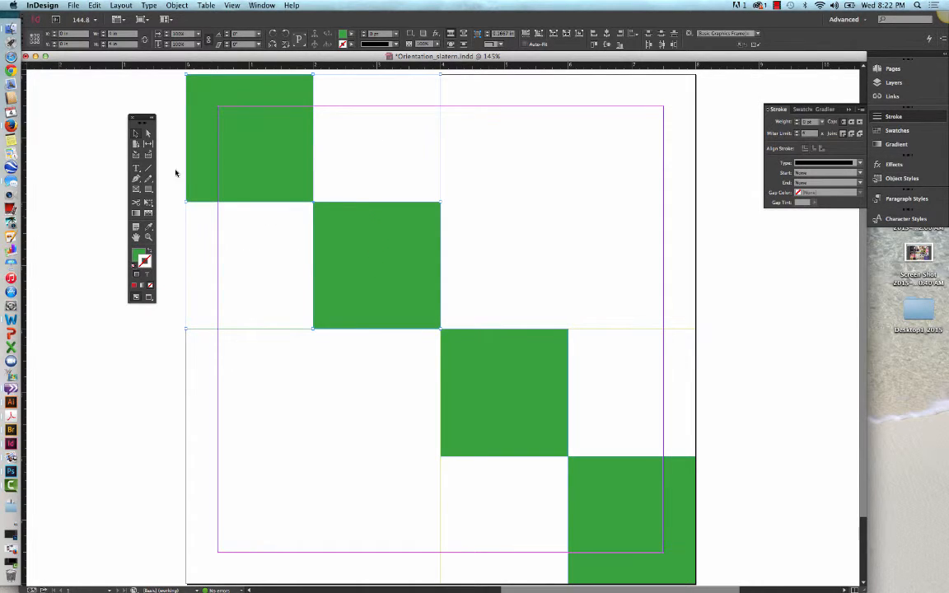
left_click(95, 6)
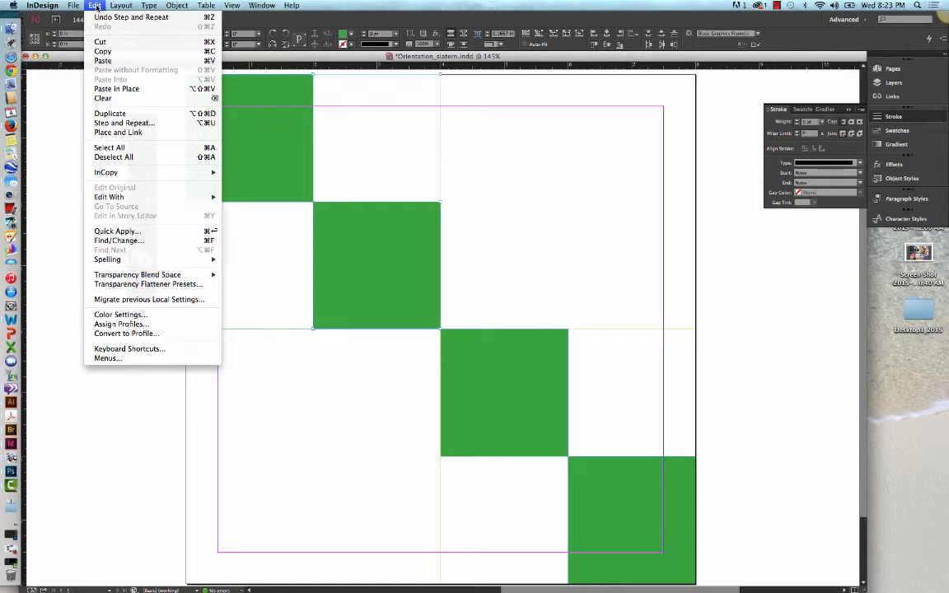
left_click(109, 123)
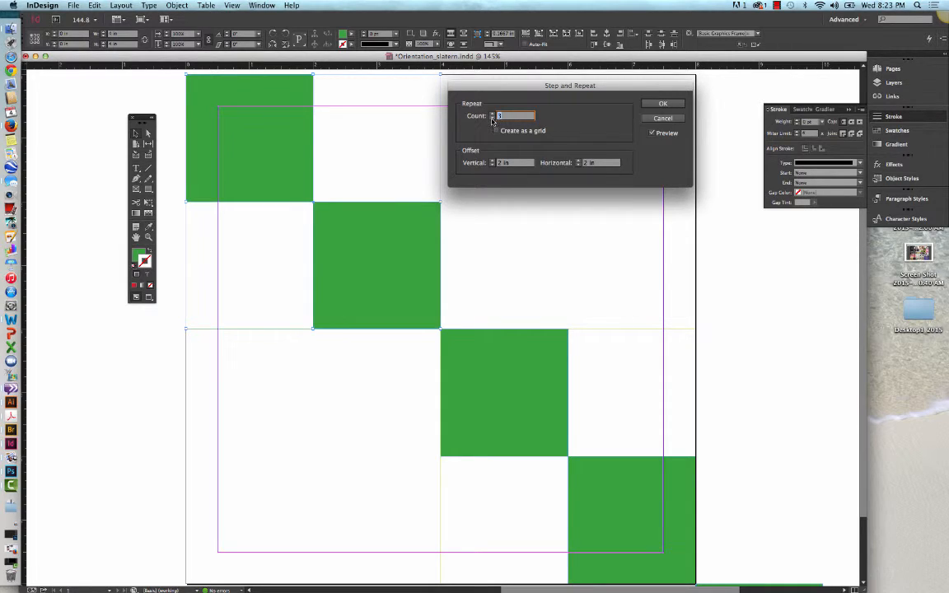
left_click(492, 118)
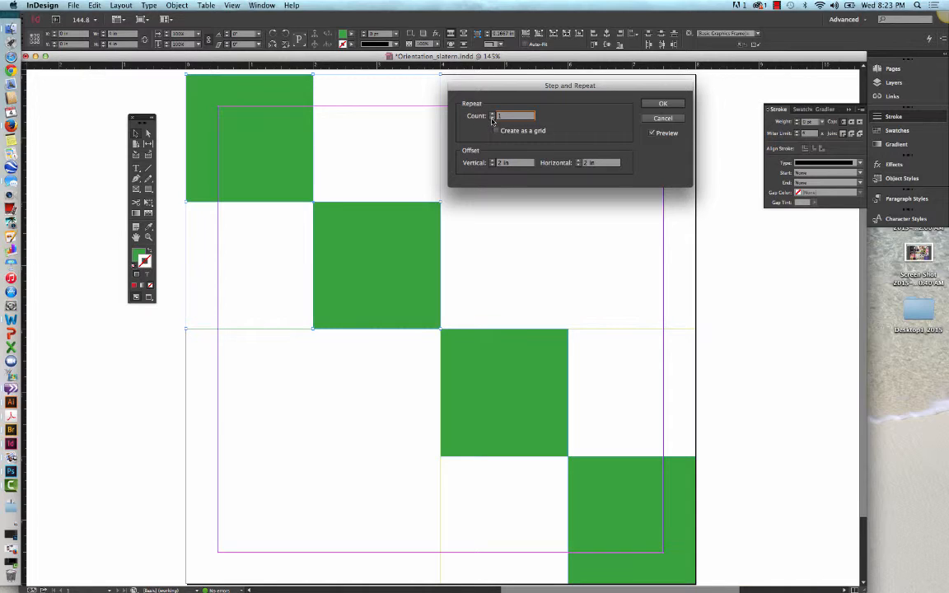
Step: Set the vertical offset to 0 in and the horizontal offset to 4 in, and create the copy of the two squares
left_click(506, 163)
type("0")
key("Tab")
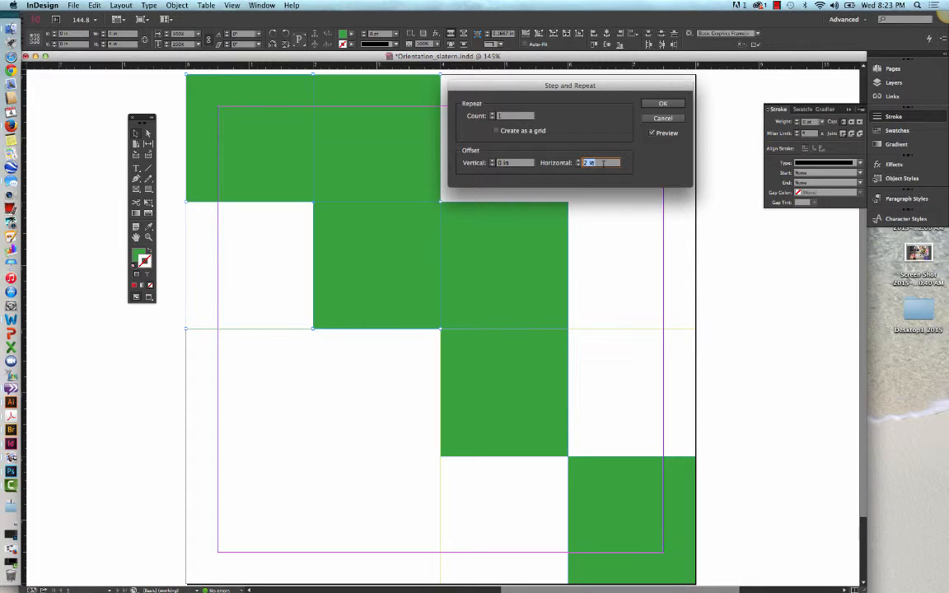
type("4")
key("Tab")
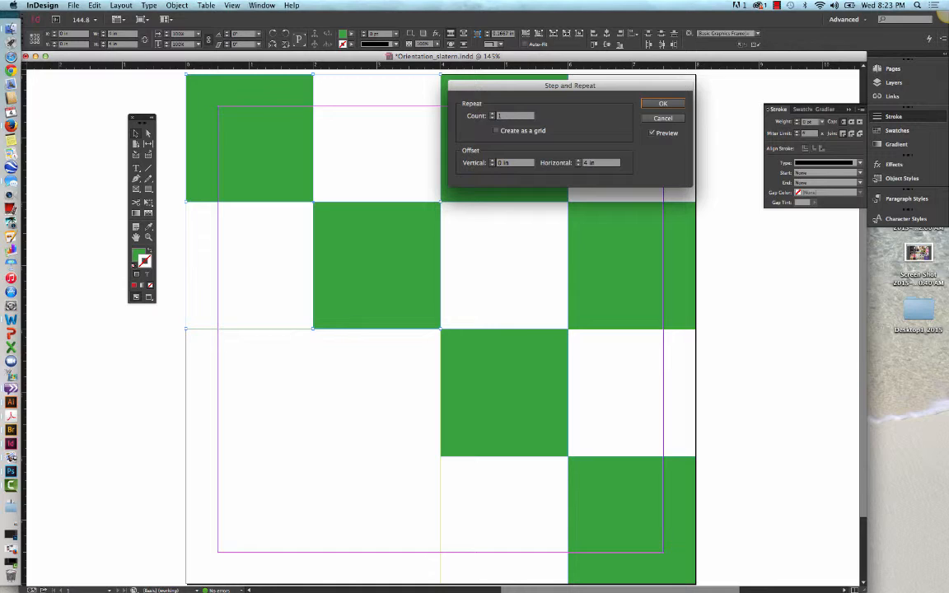
left_click(672, 103)
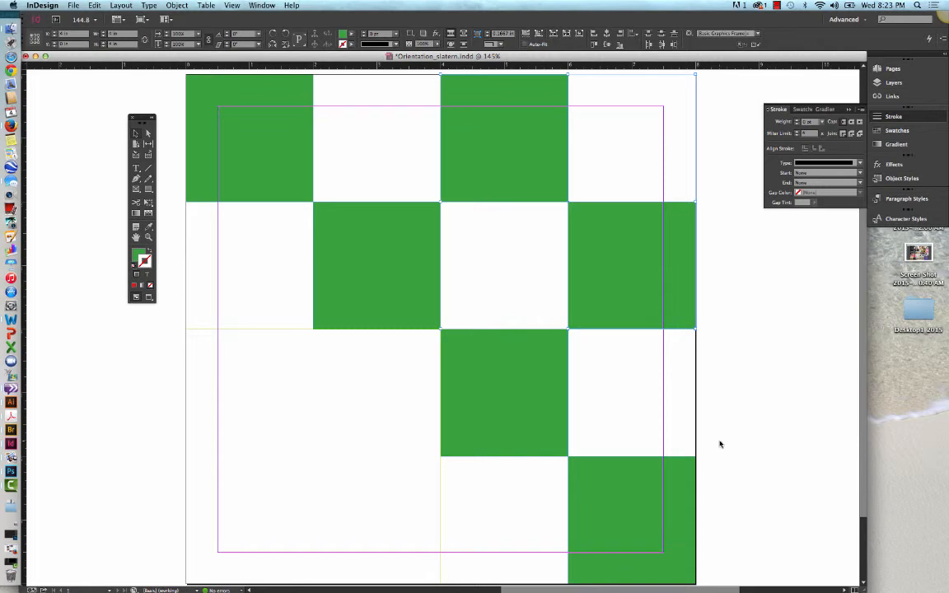
Step: Select the two lower squares of the diagonal and repeat them once with a horizontal offset of -4 in
left_click_drag(730, 498, 526, 427)
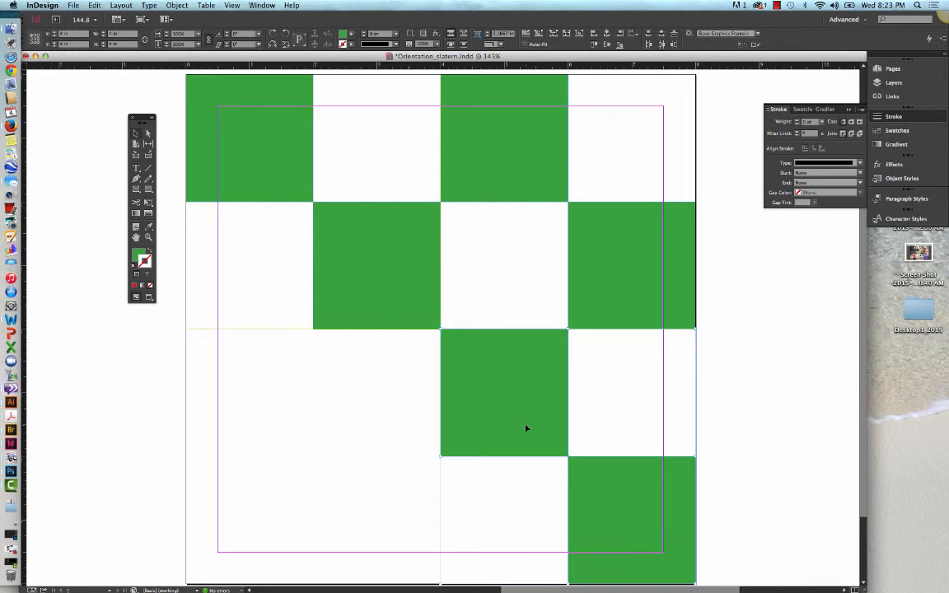
left_click(95, 5)
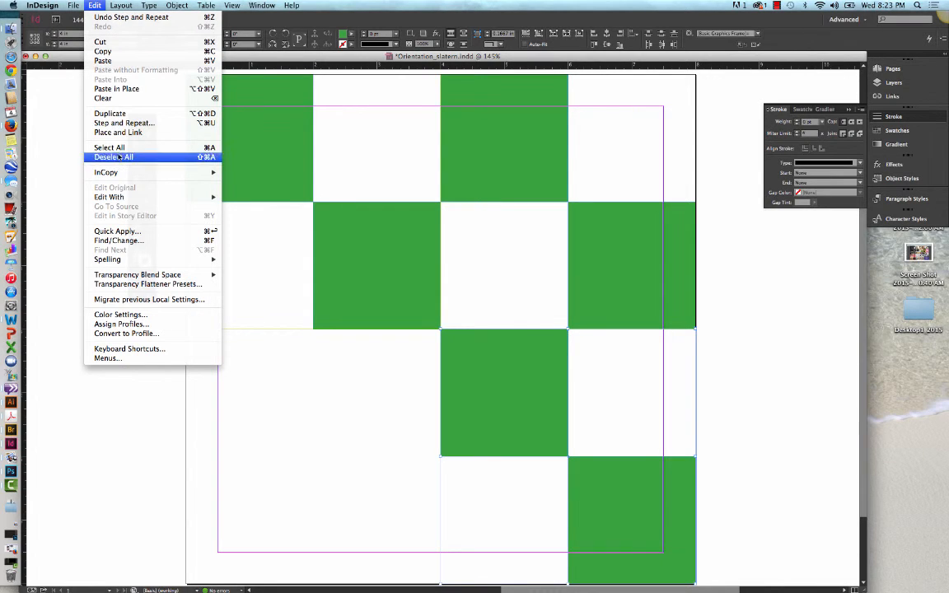
left_click(120, 123)
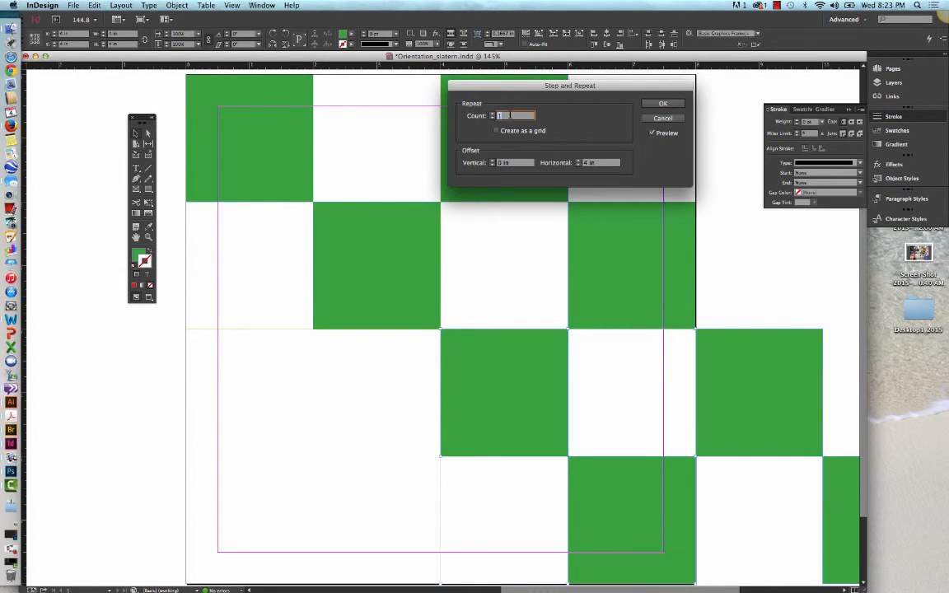
left_click(584, 163)
type("-")
left_click(653, 133)
left_click(653, 134)
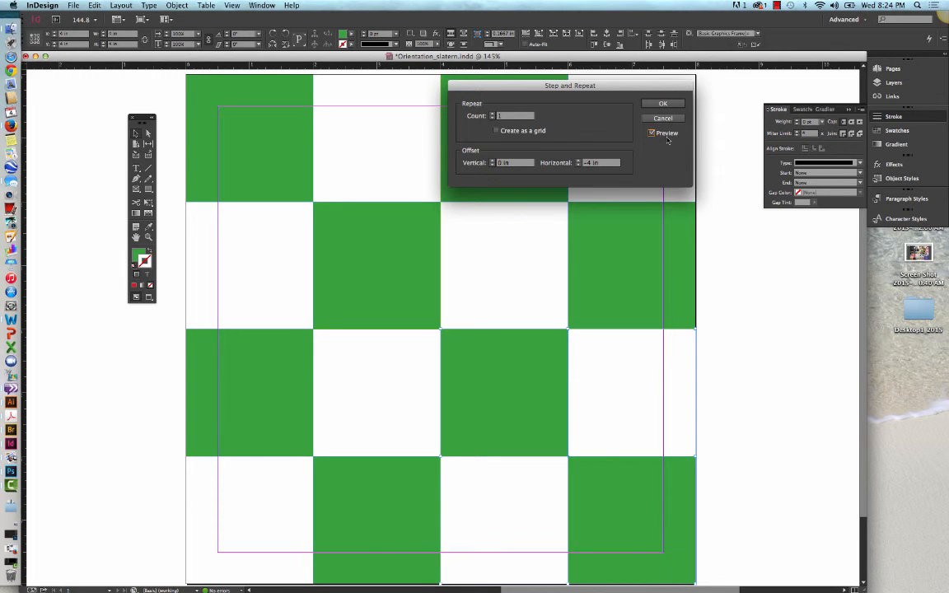
left_click(661, 106)
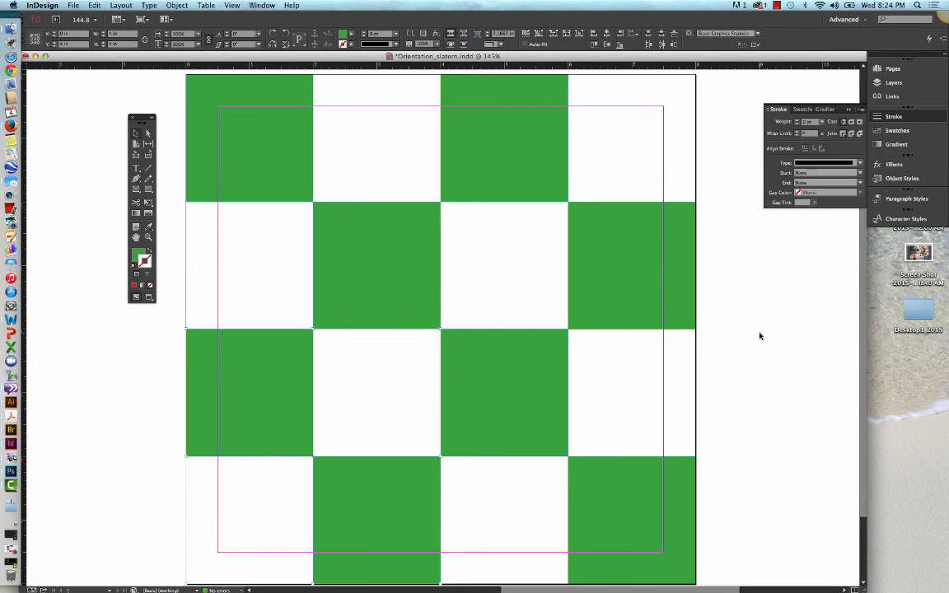
Step: Show the page in Preview mode with nothing selected, and save the document
key("w")
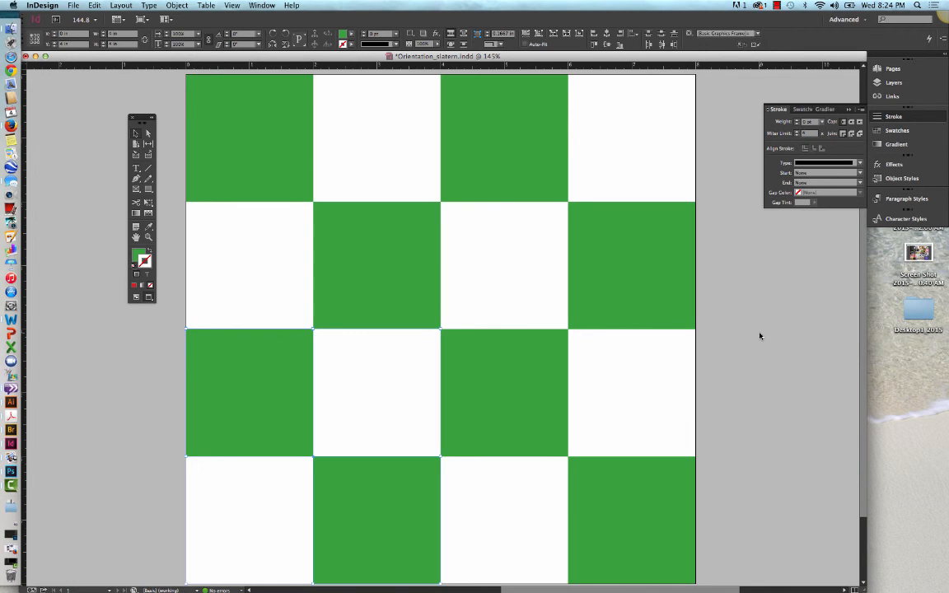
left_click(791, 351)
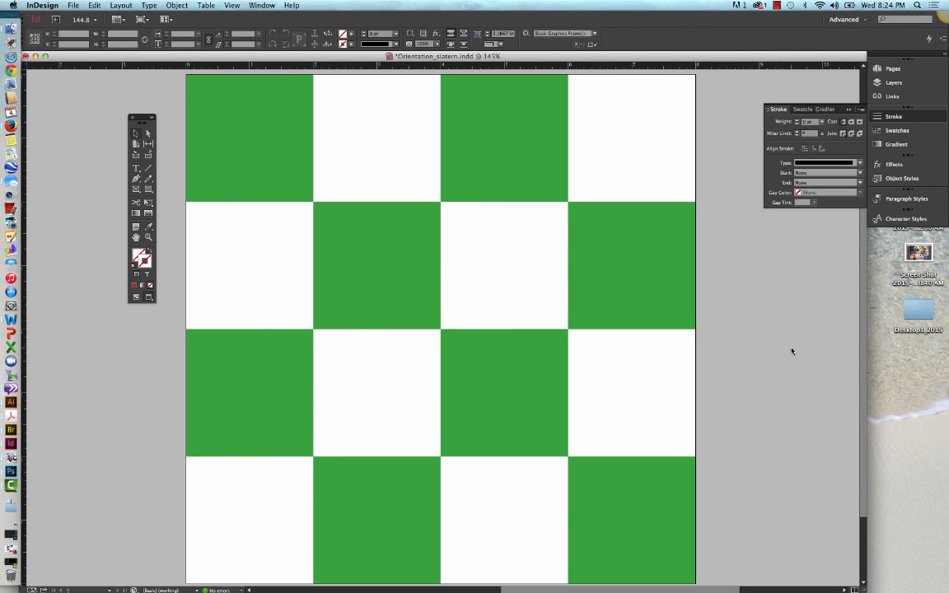
key("cmd+s")
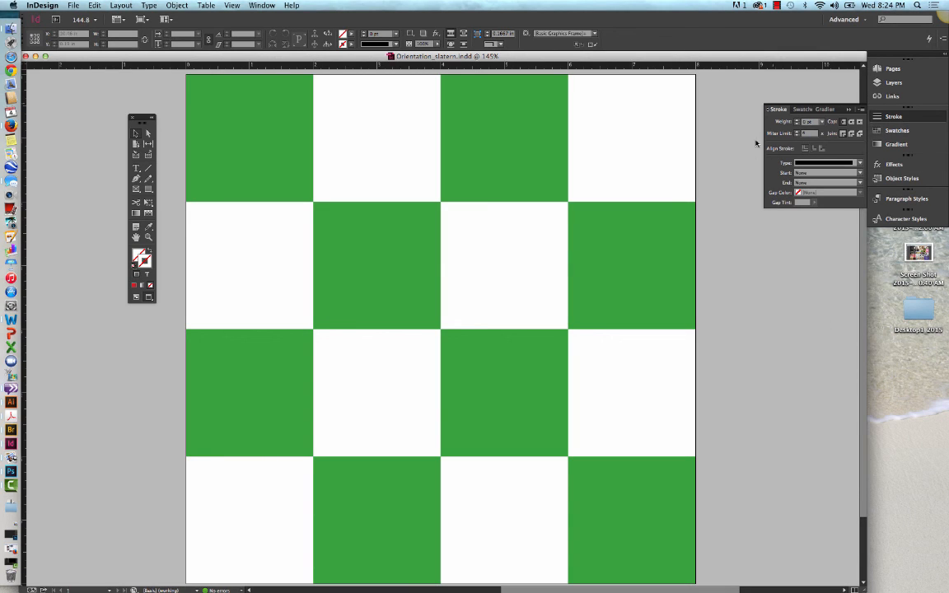